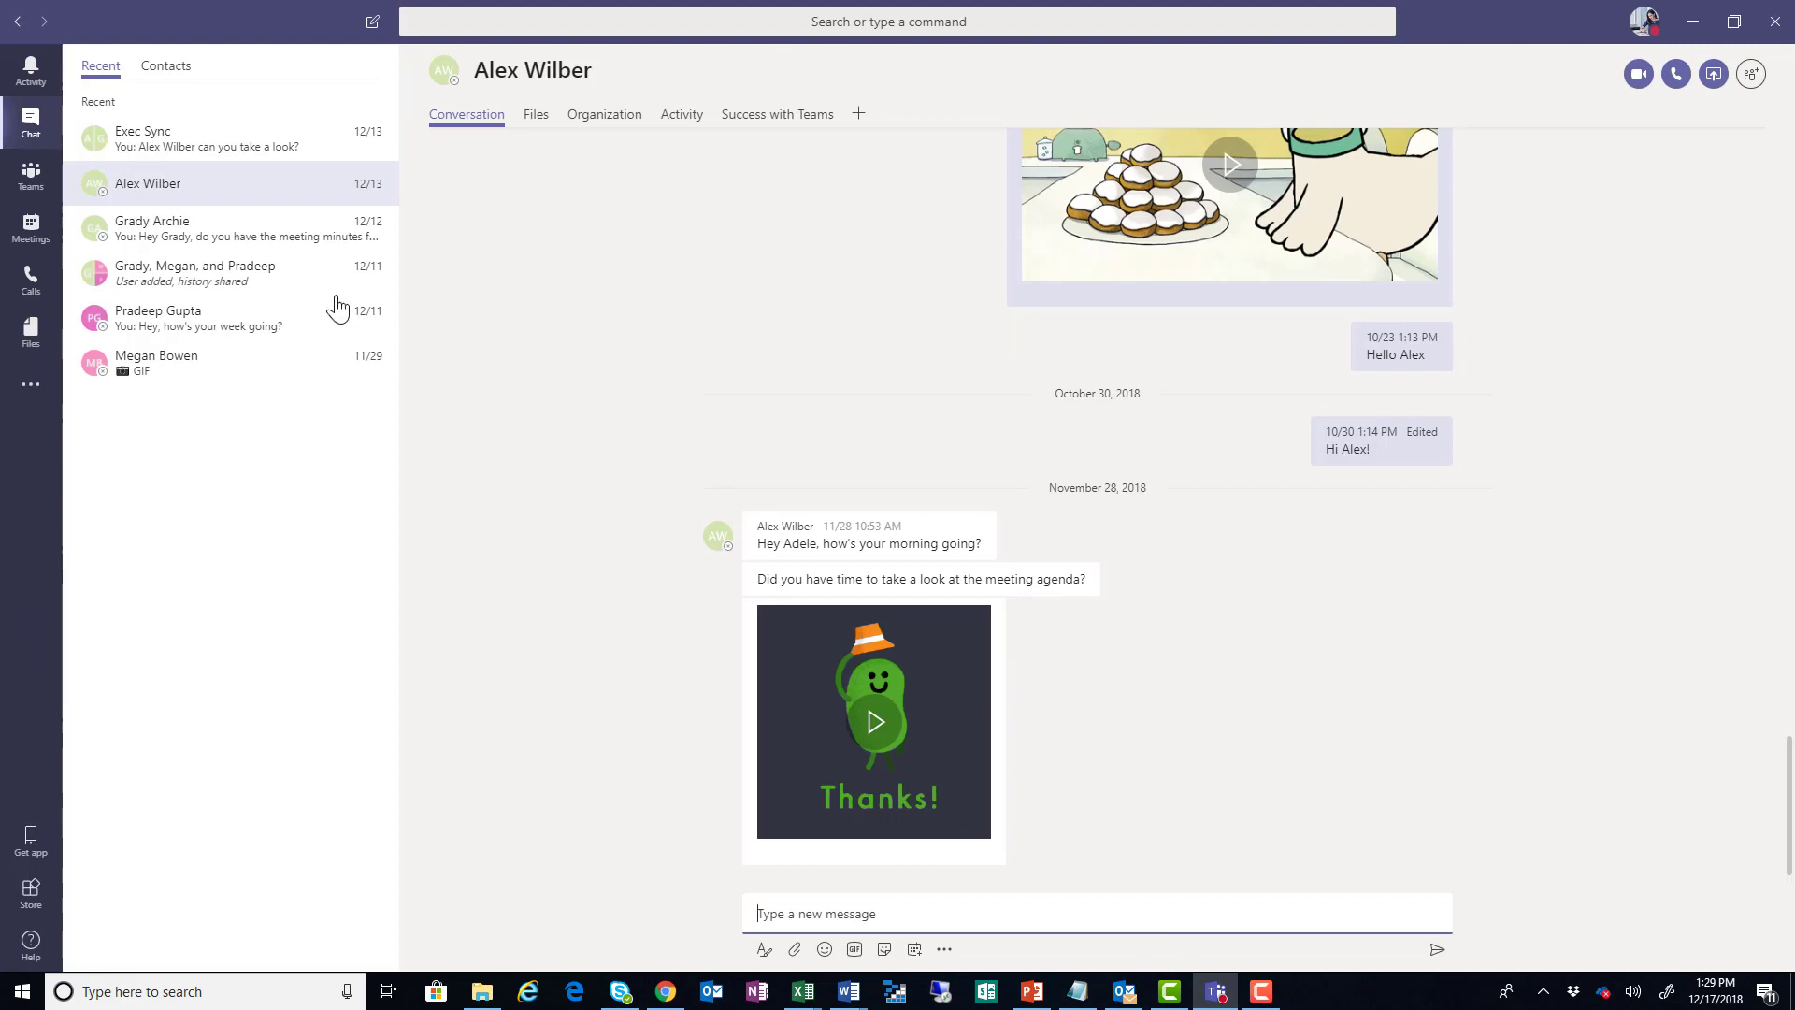
- Copy the email address of the Marketing Assets channel in the Marketing team
{"action": "left_click", "coordinate": [30, 176]}
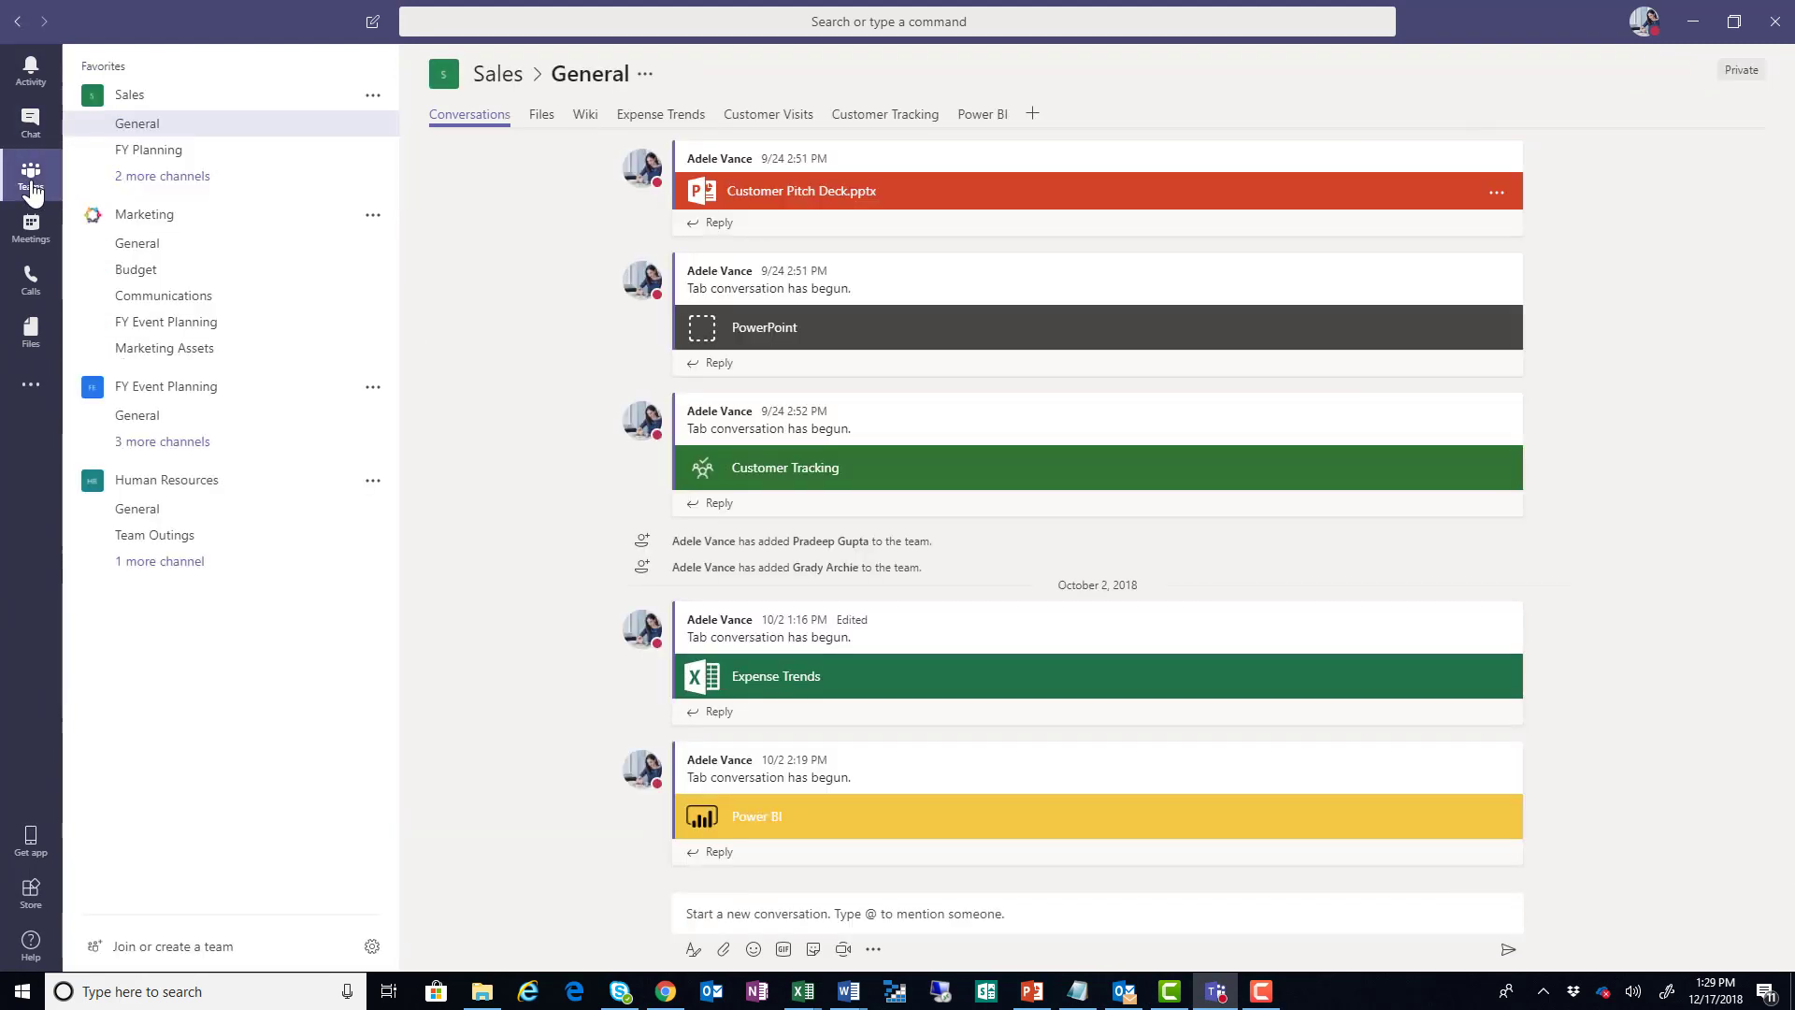
{"action": "left_click", "coordinate": [318, 354]}
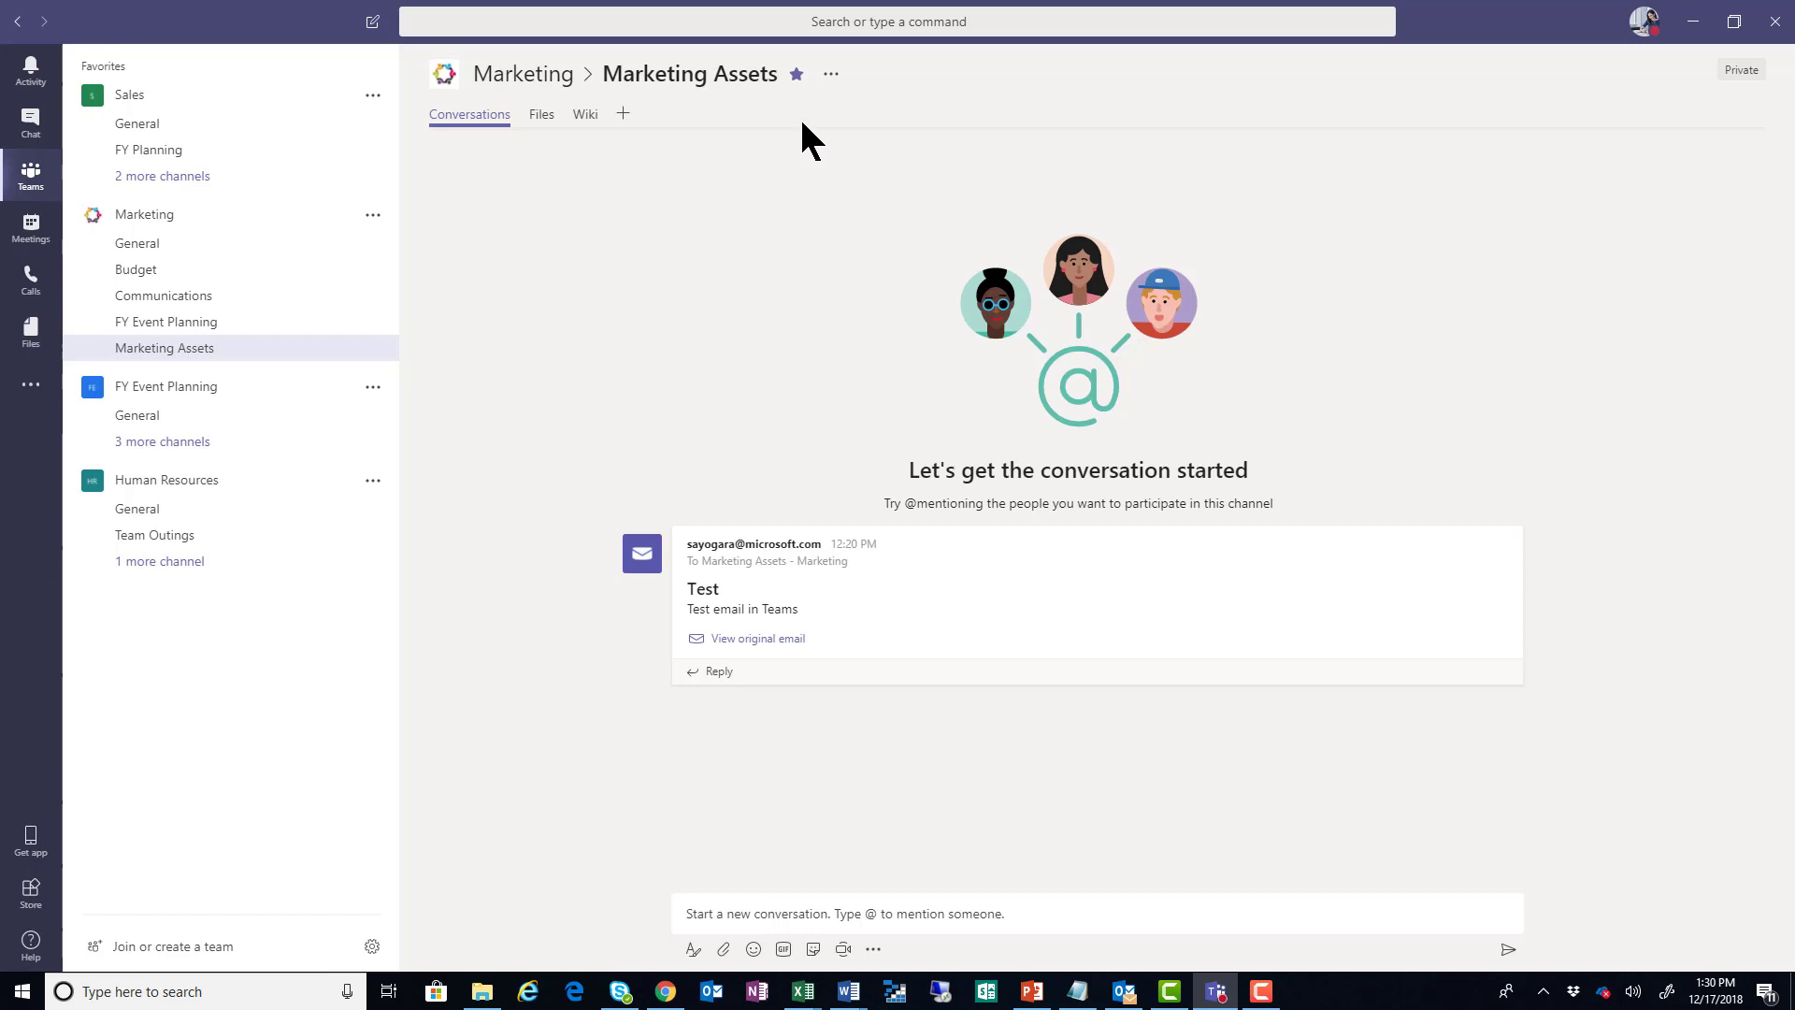
{"action": "left_click", "coordinate": [830, 77]}
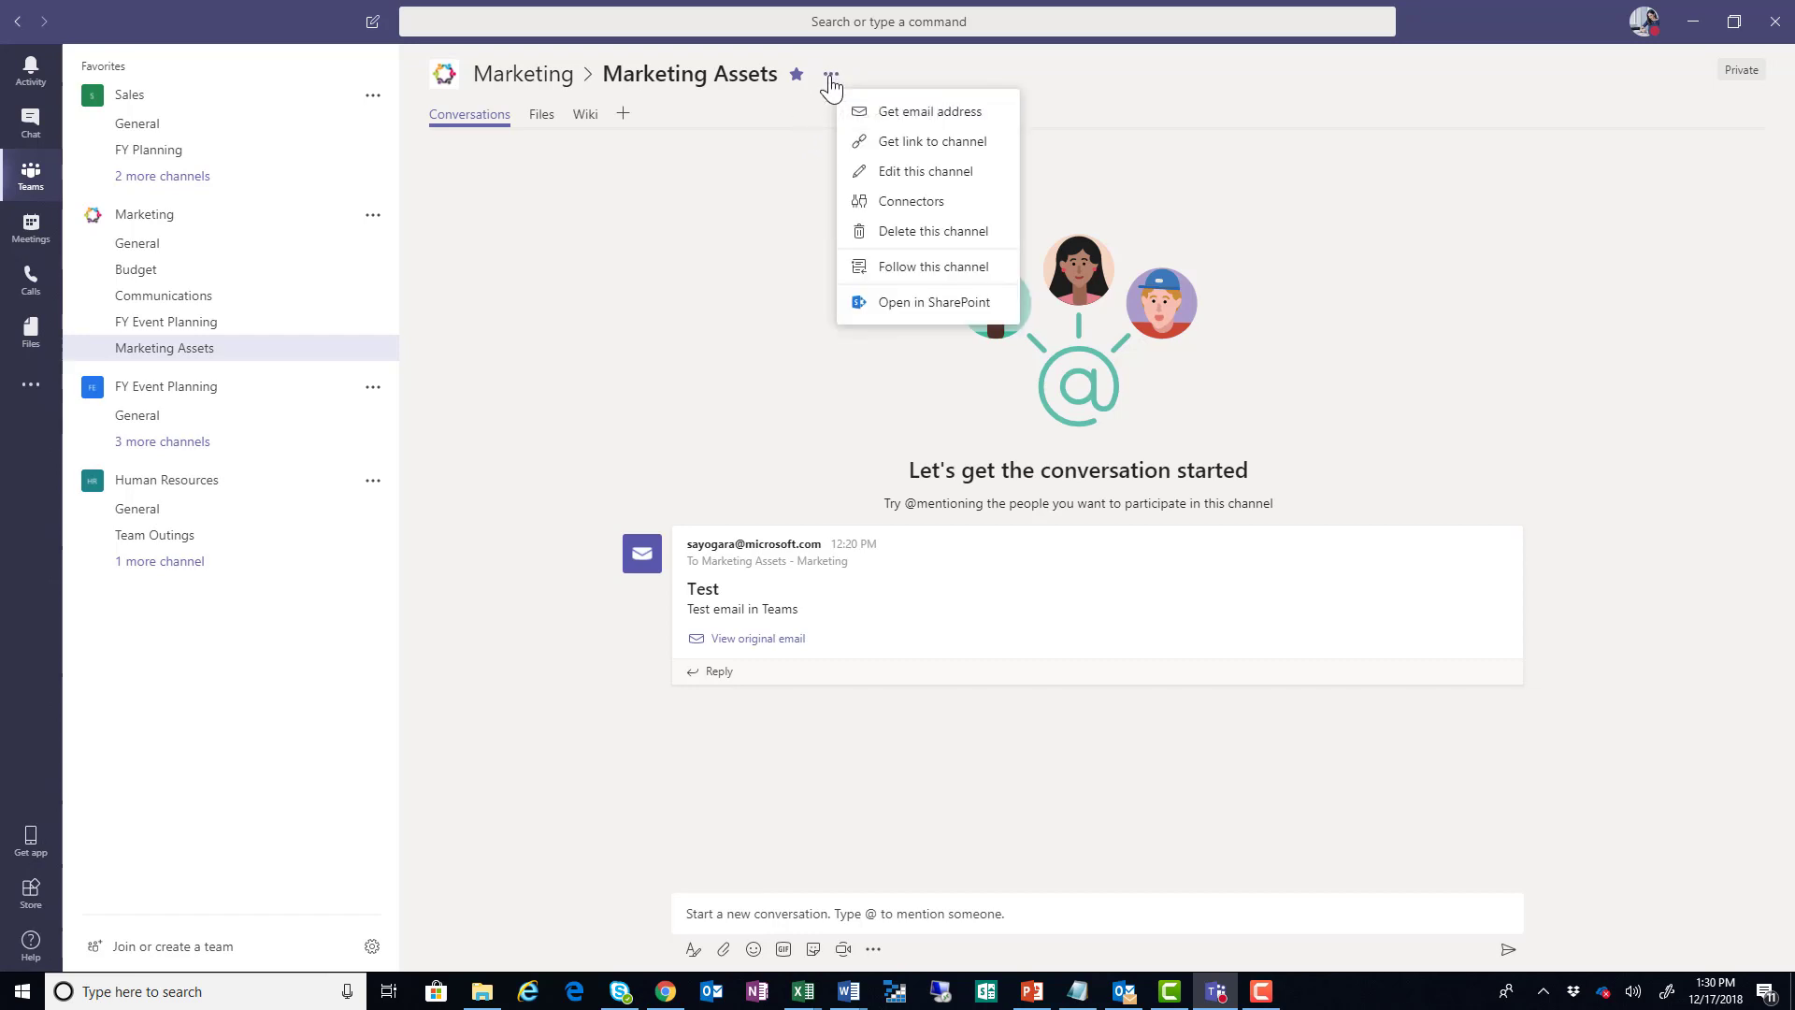
{"action": "left_click", "coordinate": [909, 120]}
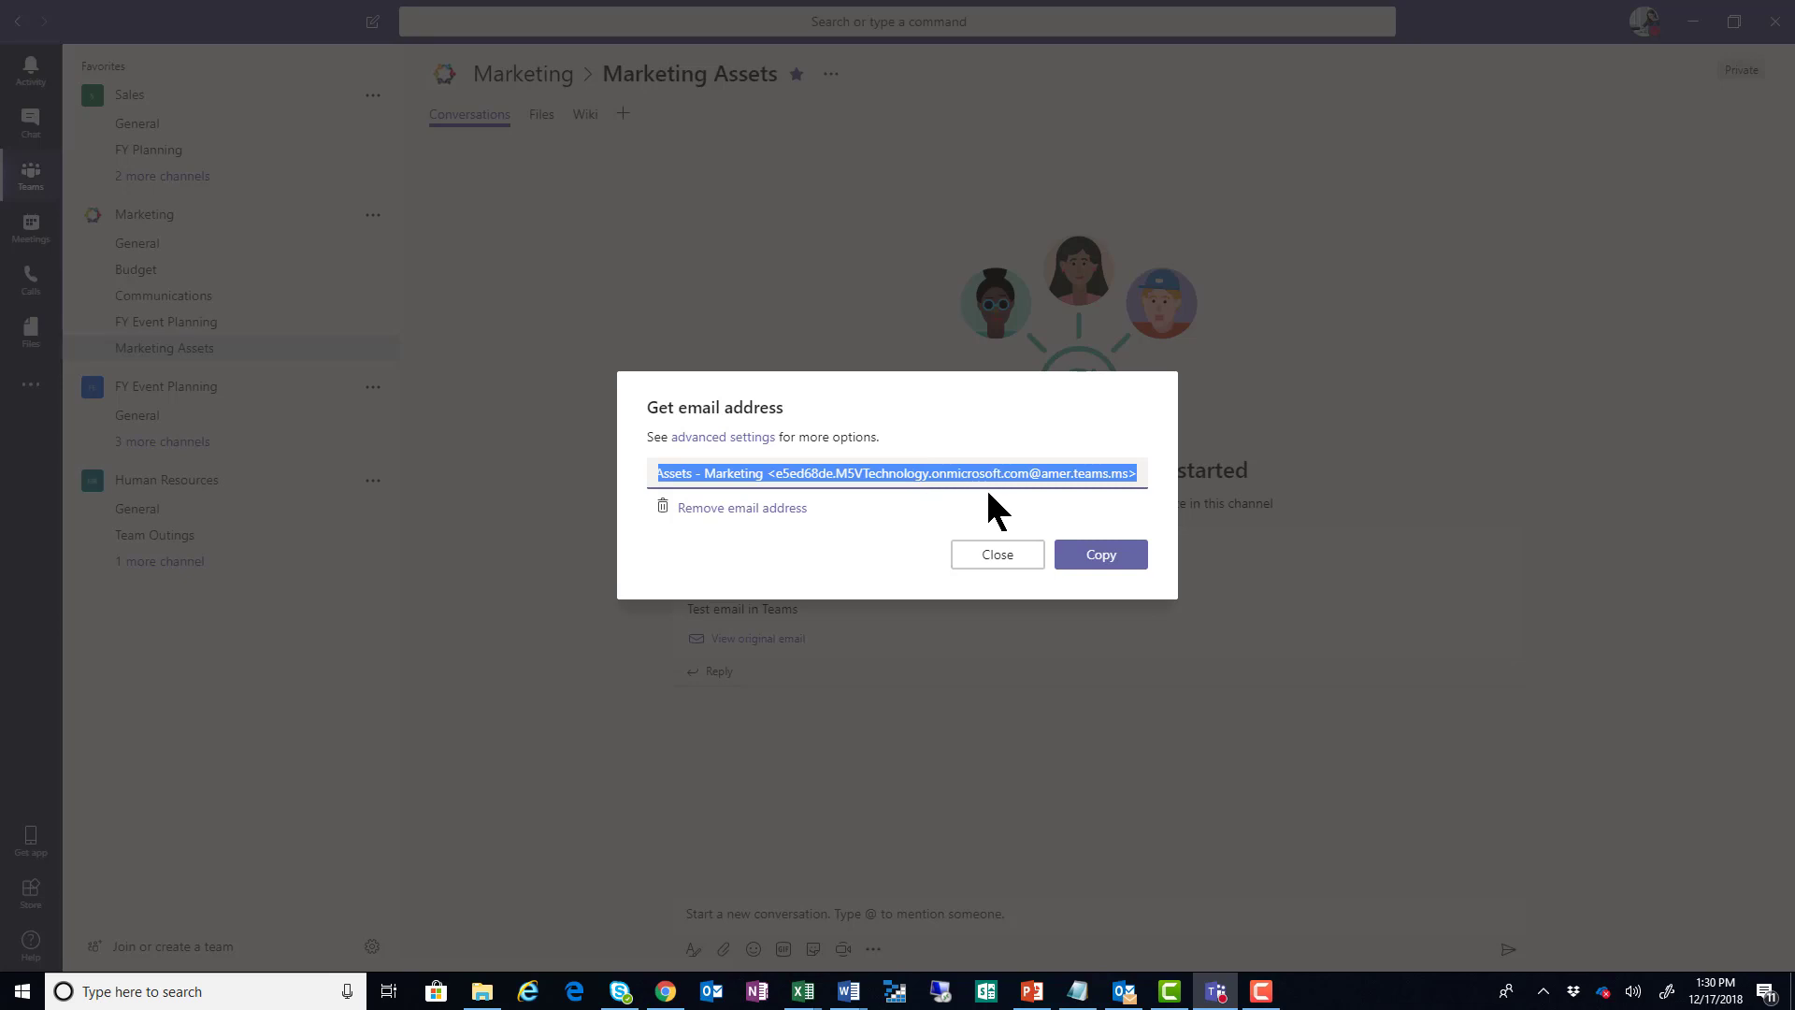
{"action": "left_click", "coordinate": [1103, 558]}
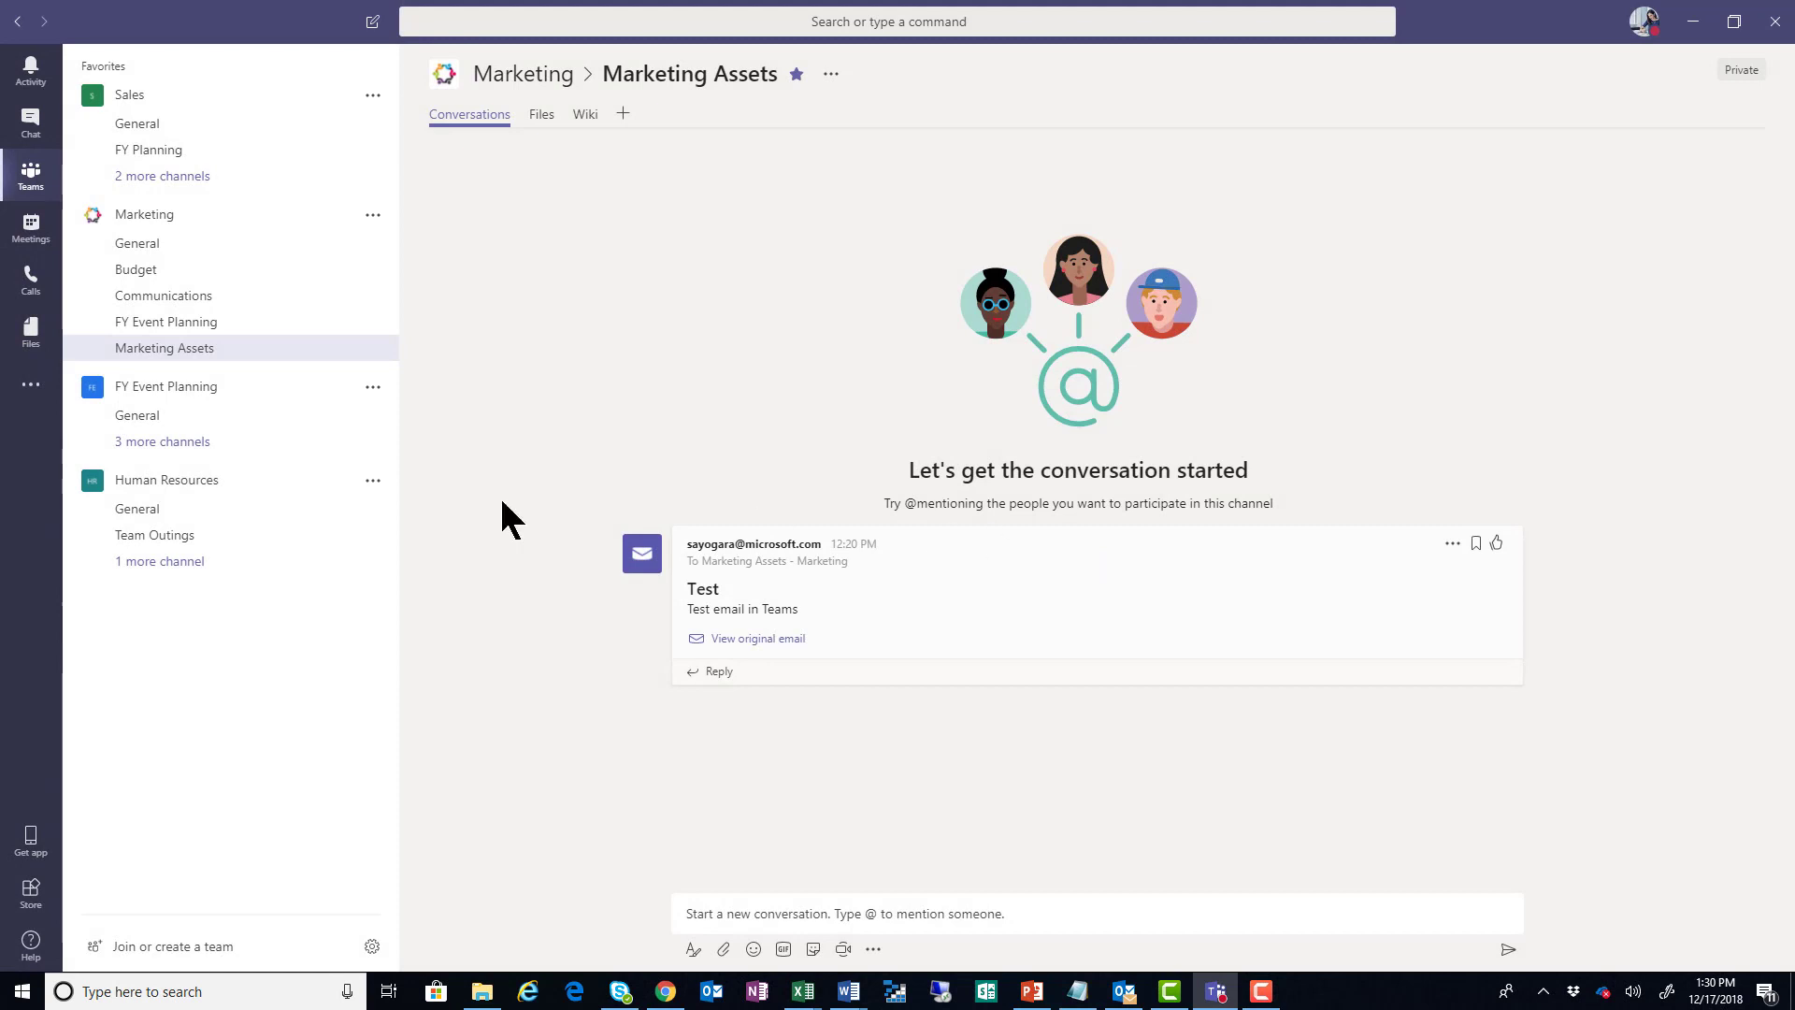
- Switch to the blank Outlook message and send the copied channel address an email with subject "Test" and body "Test email conversations in Teams"
{"action": "key", "text": "alt+Tab"}
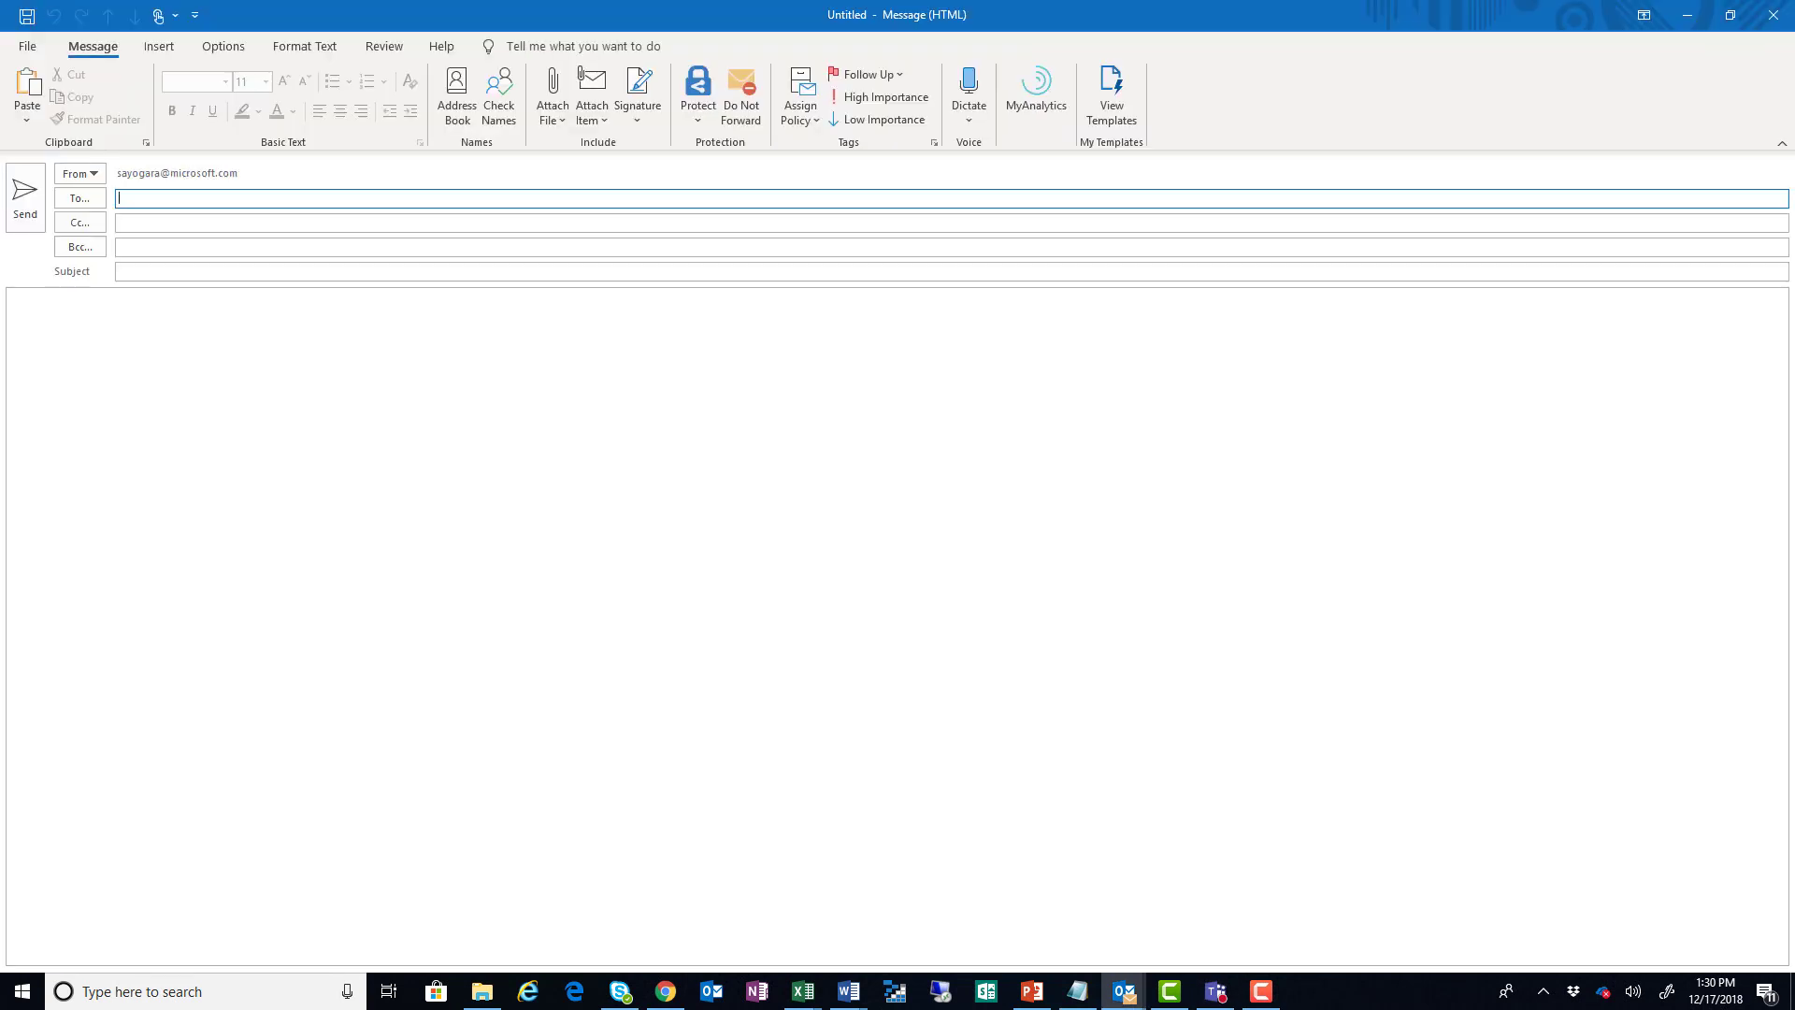
{"action": "left_click", "coordinate": [191, 198]}
{"action": "key", "text": "ctrl+v"}
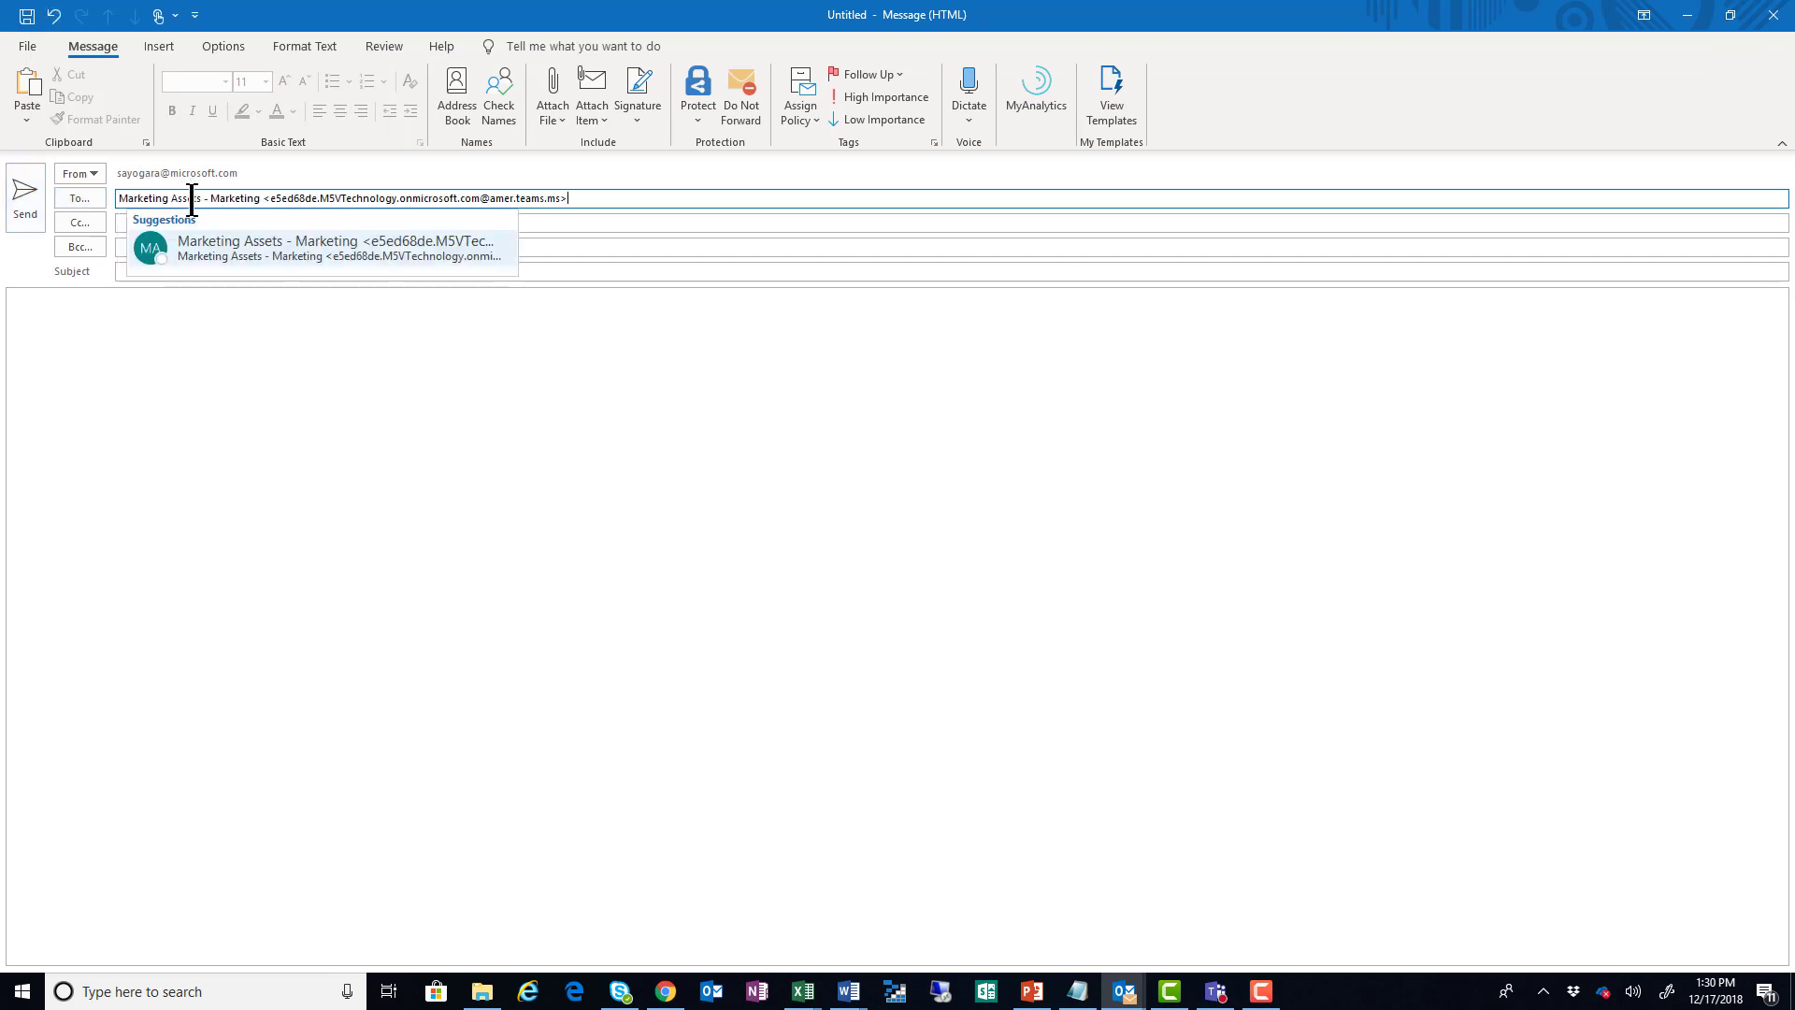
{"action": "left_click", "coordinate": [597, 273]}
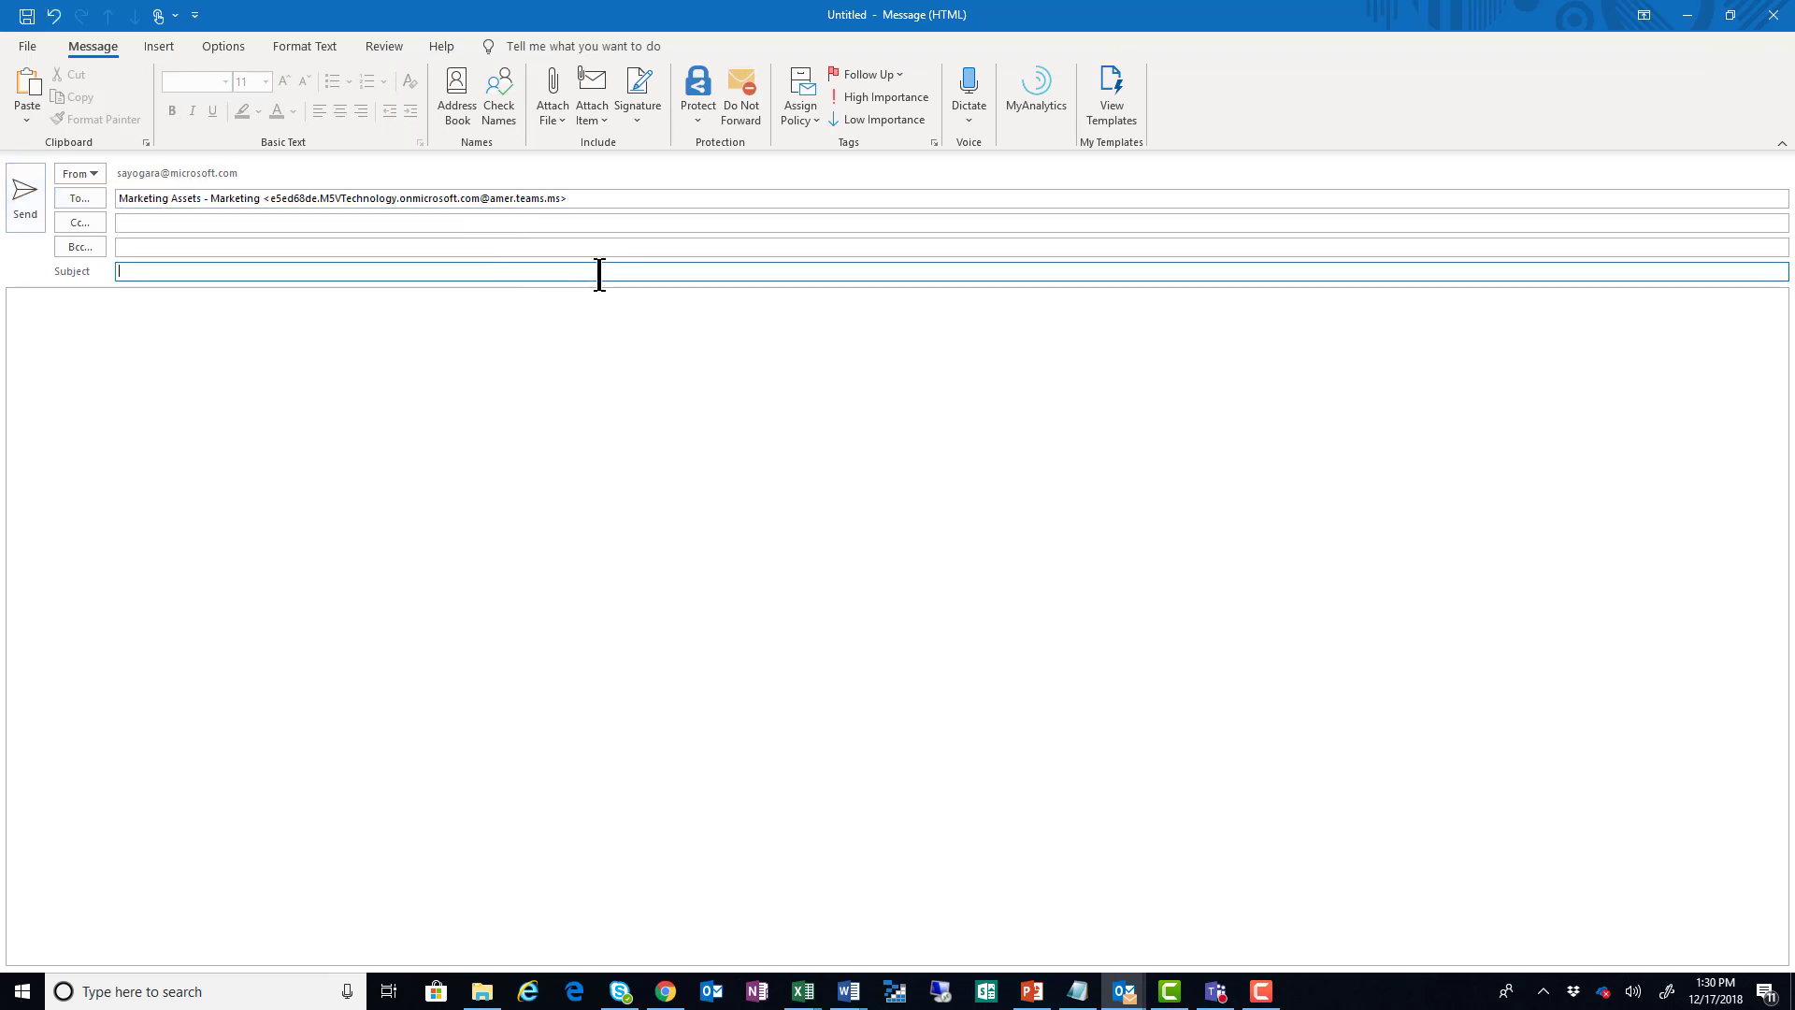
{"action": "type", "text": "Test"}
{"action": "left_click", "coordinate": [422, 349]}
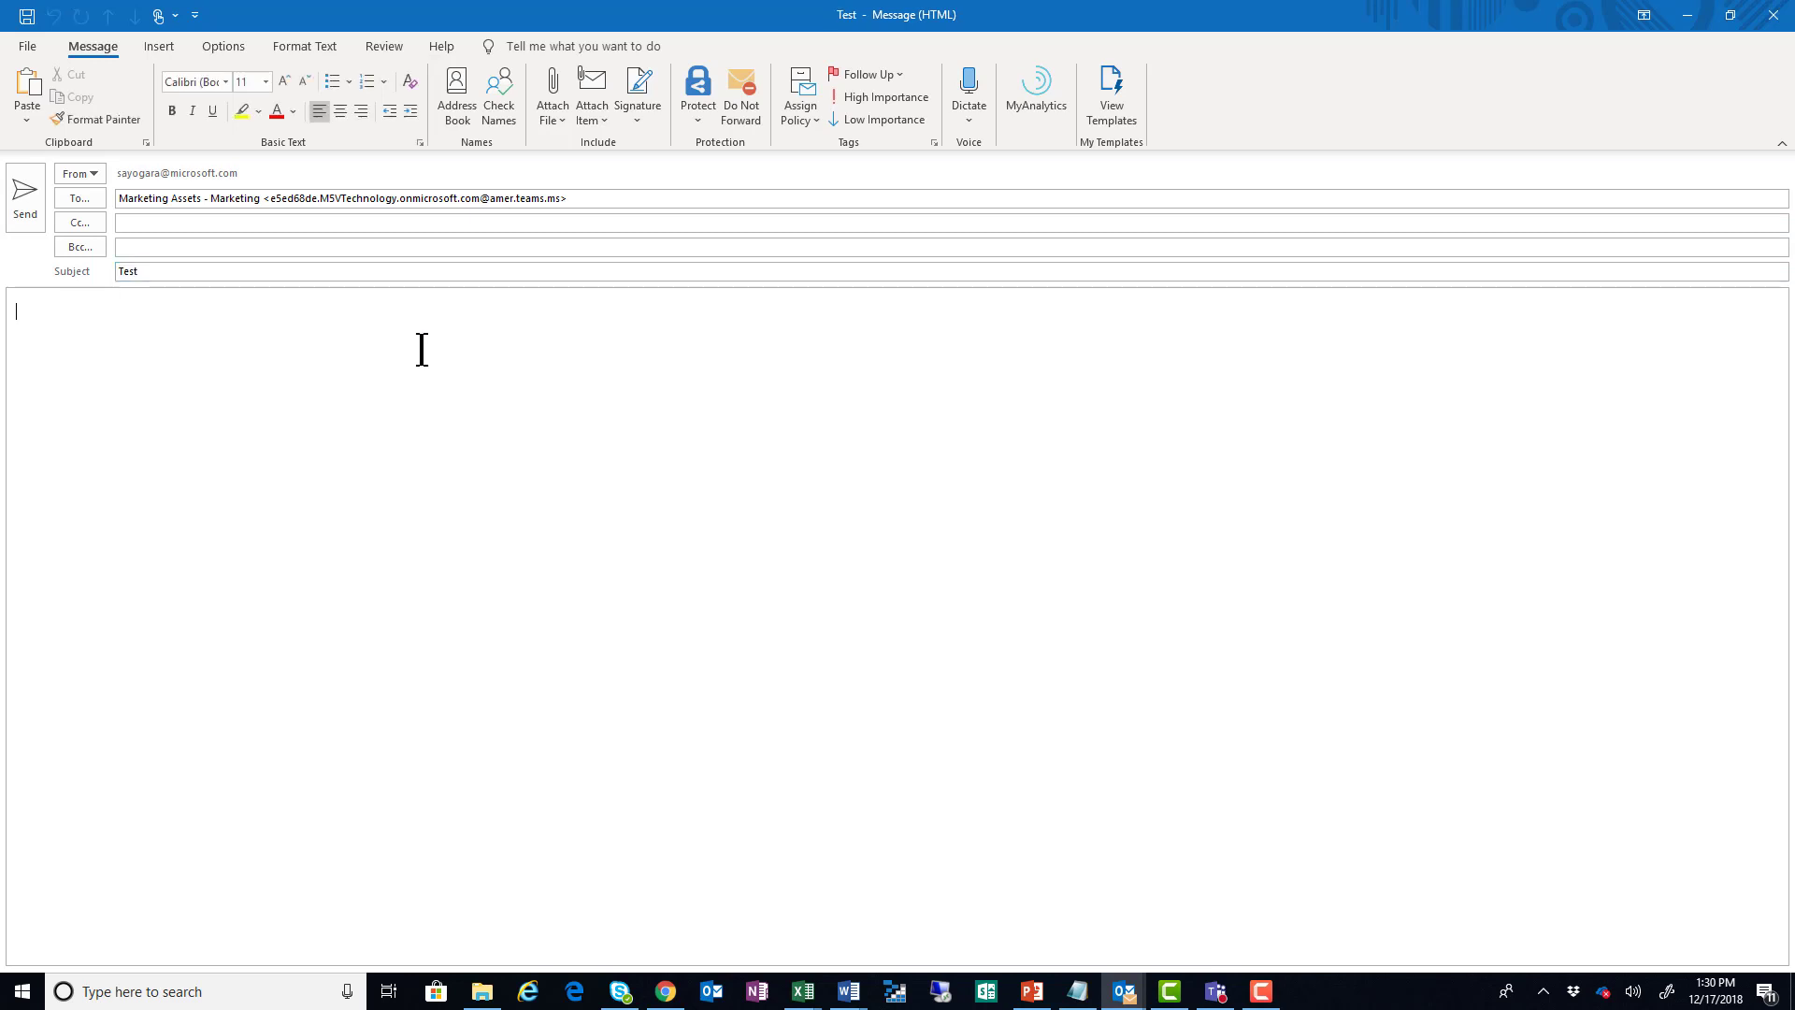
{"action": "type", "text": "Test email conversations in Teams"}
{"action": "left_click", "coordinate": [258, 200]}
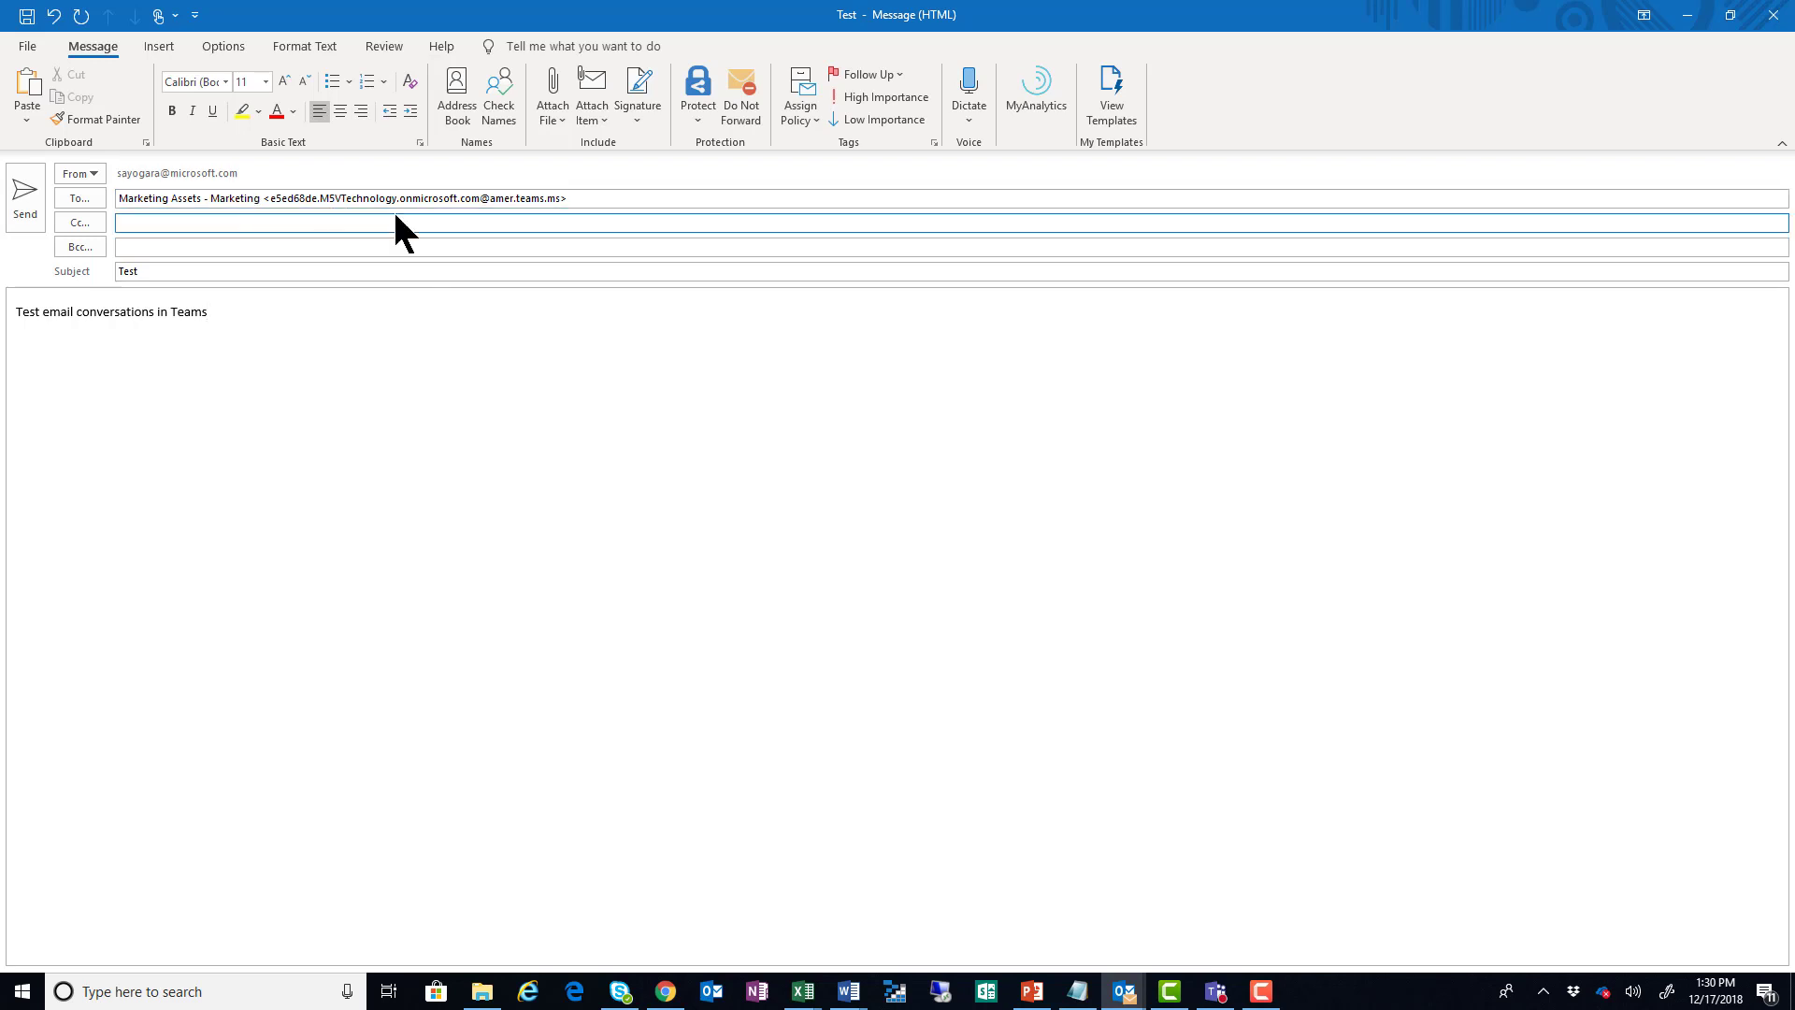
{"action": "left_click", "coordinate": [25, 199]}
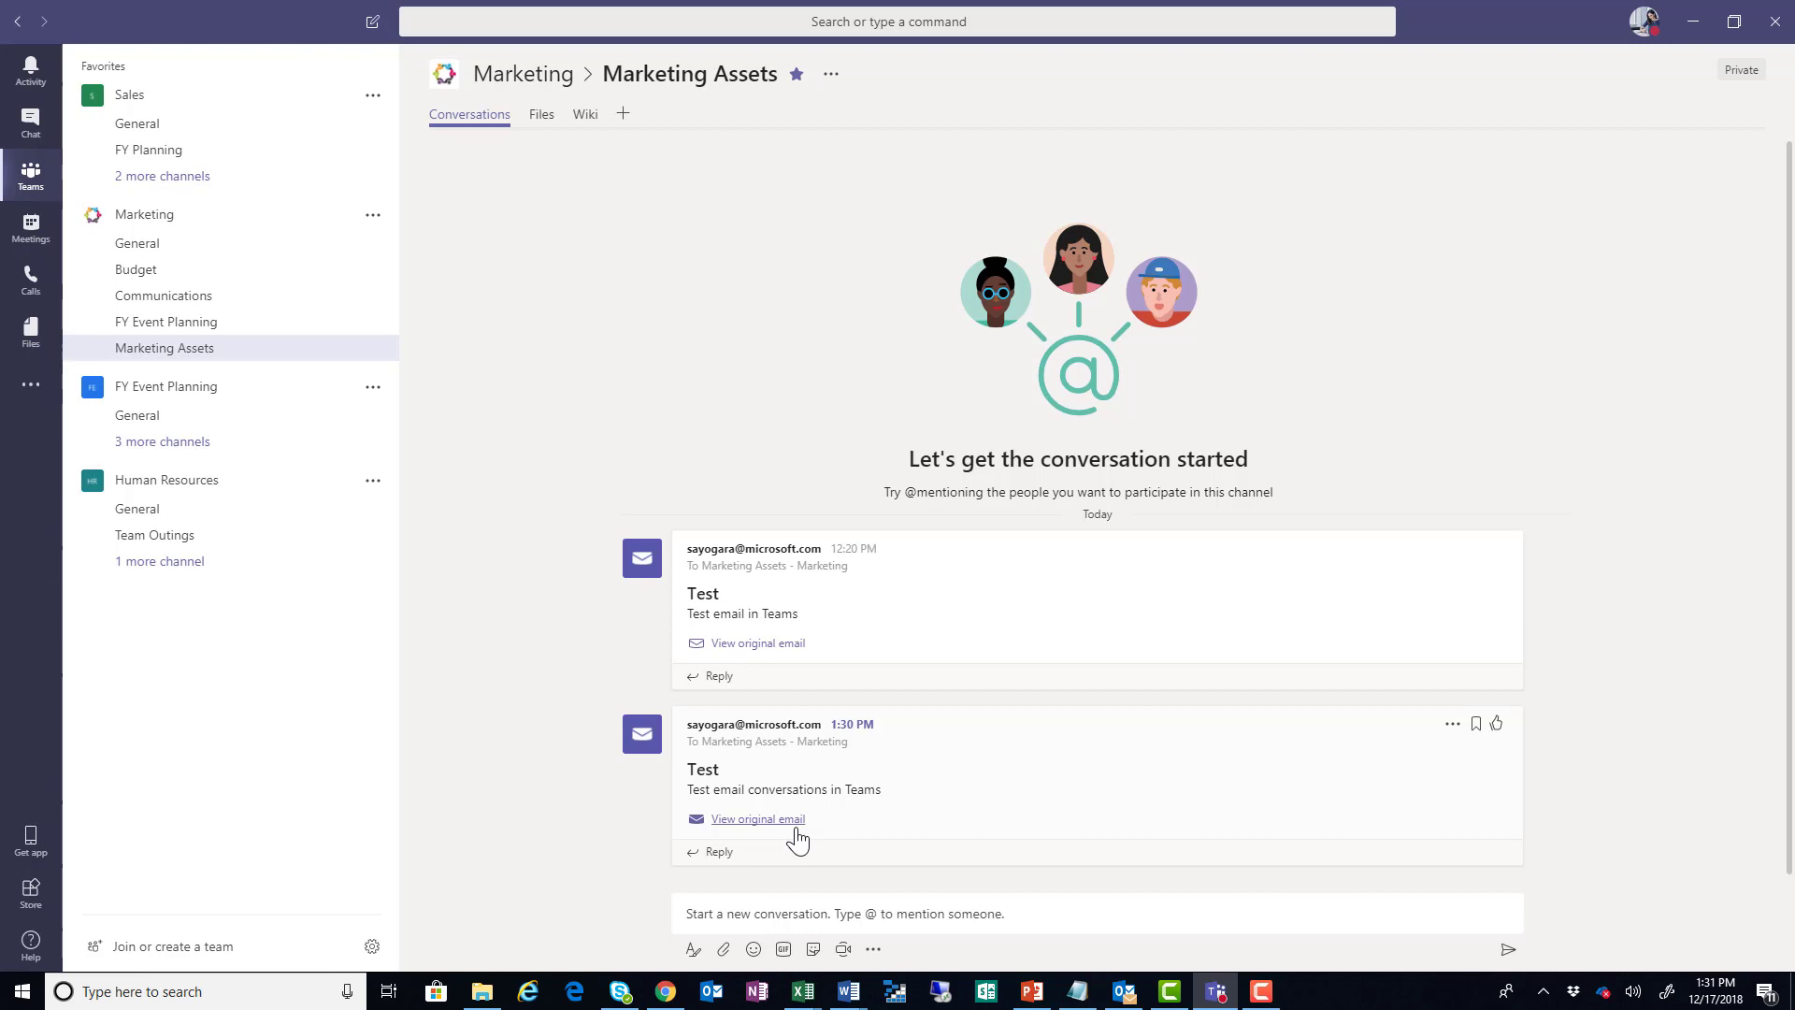
- Open a reply to the newest Test email in the Marketing Assets channel in Teams and read the notice about replying to emails
{"action": "left_click", "coordinate": [755, 911]}
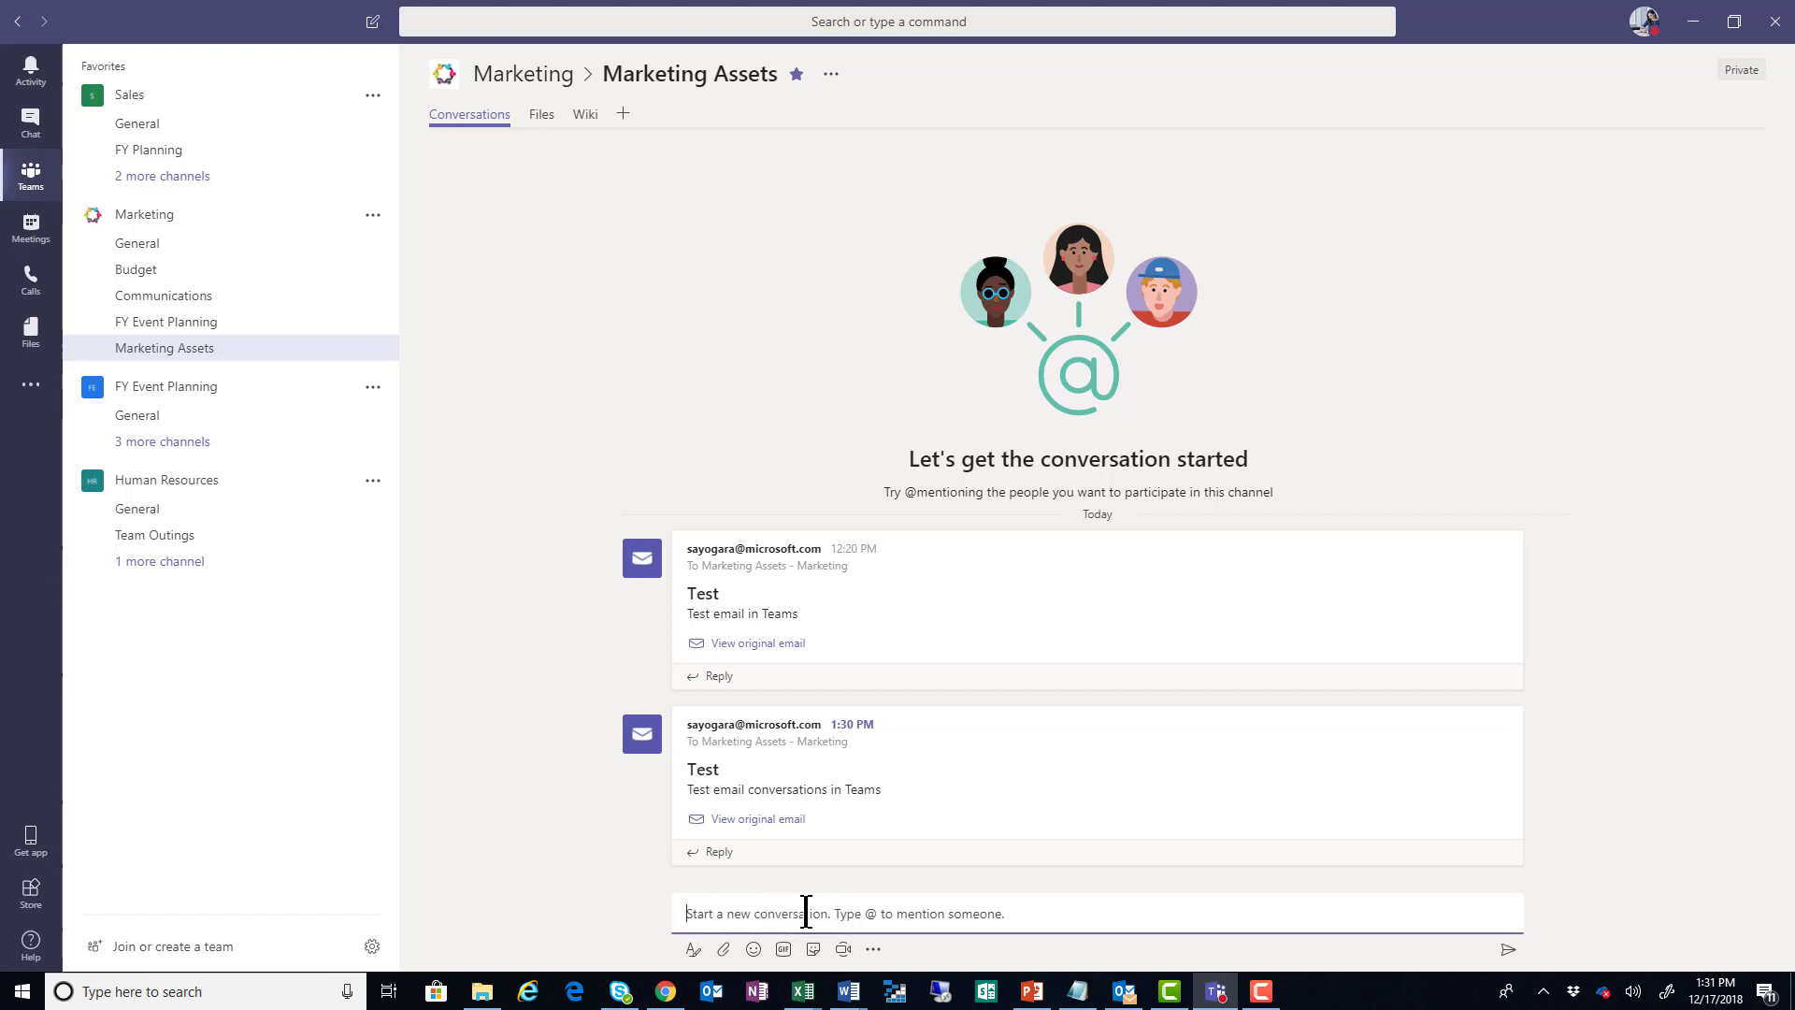
{"action": "left_click", "coordinate": [722, 858]}
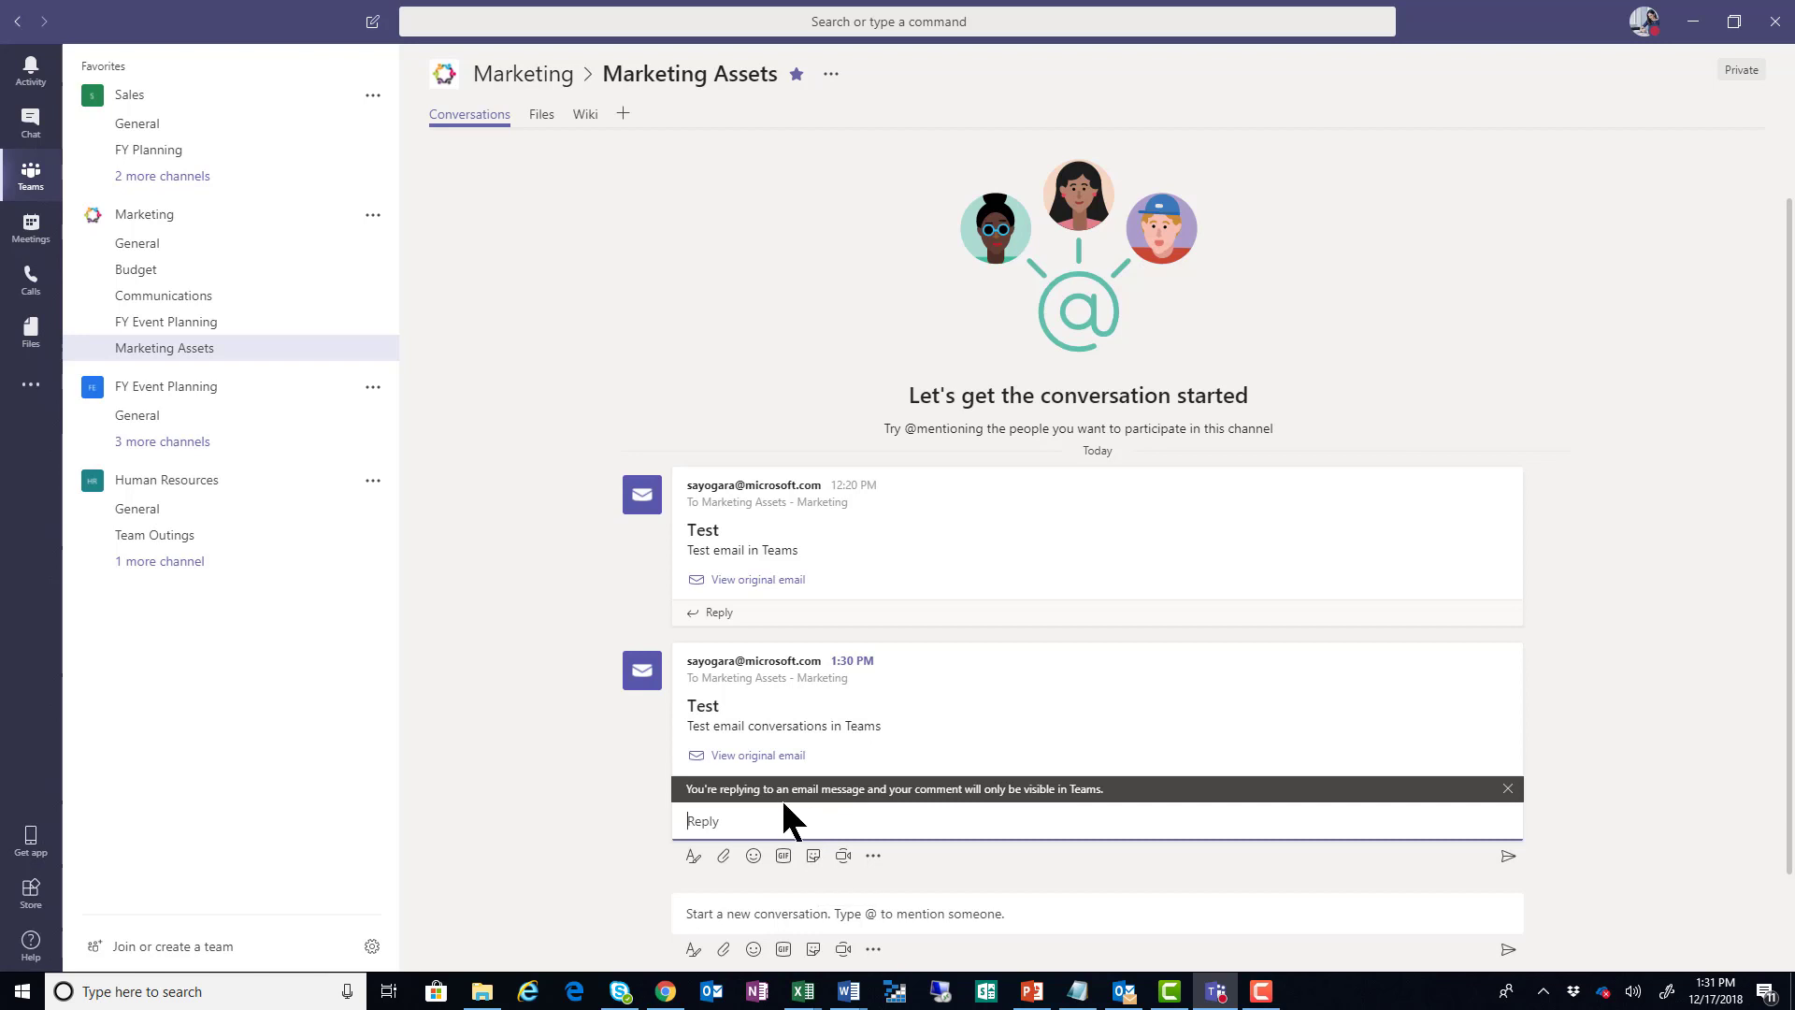
{"action": "left_click_drag", "start_coordinate": [698, 793], "coordinate": [767, 793]}
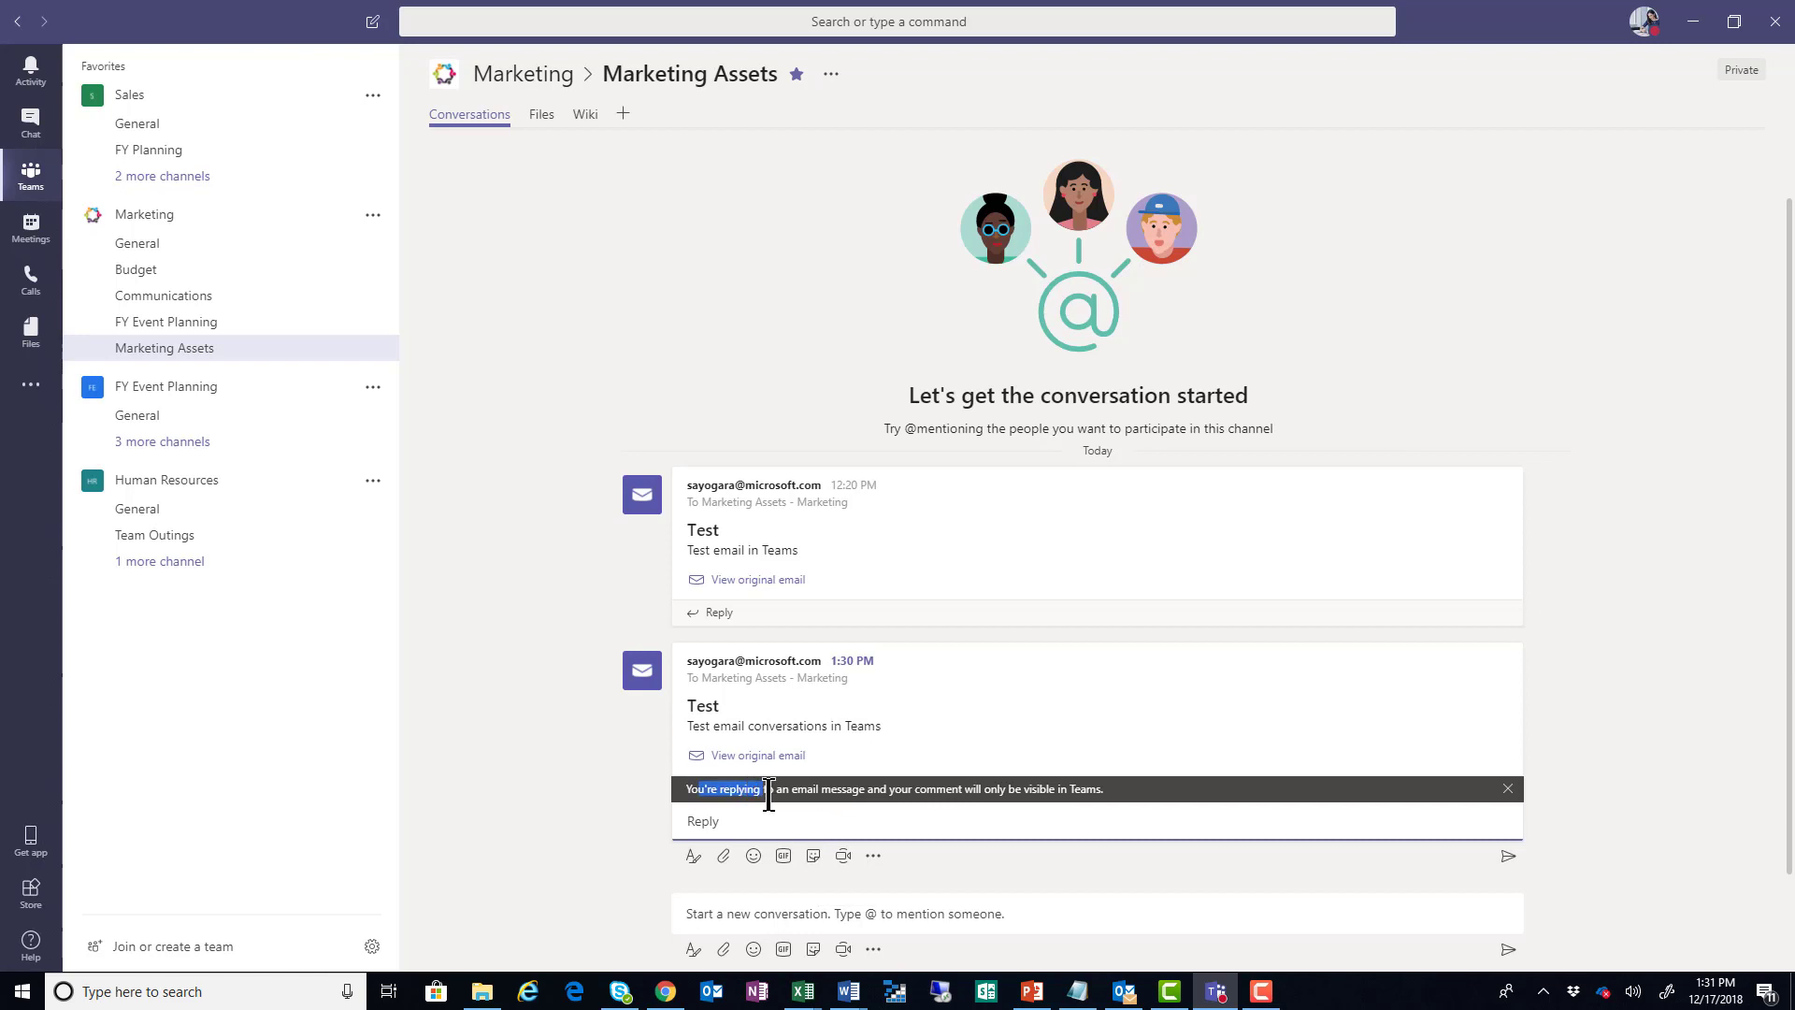
{"action": "left_click", "coordinate": [850, 793]}
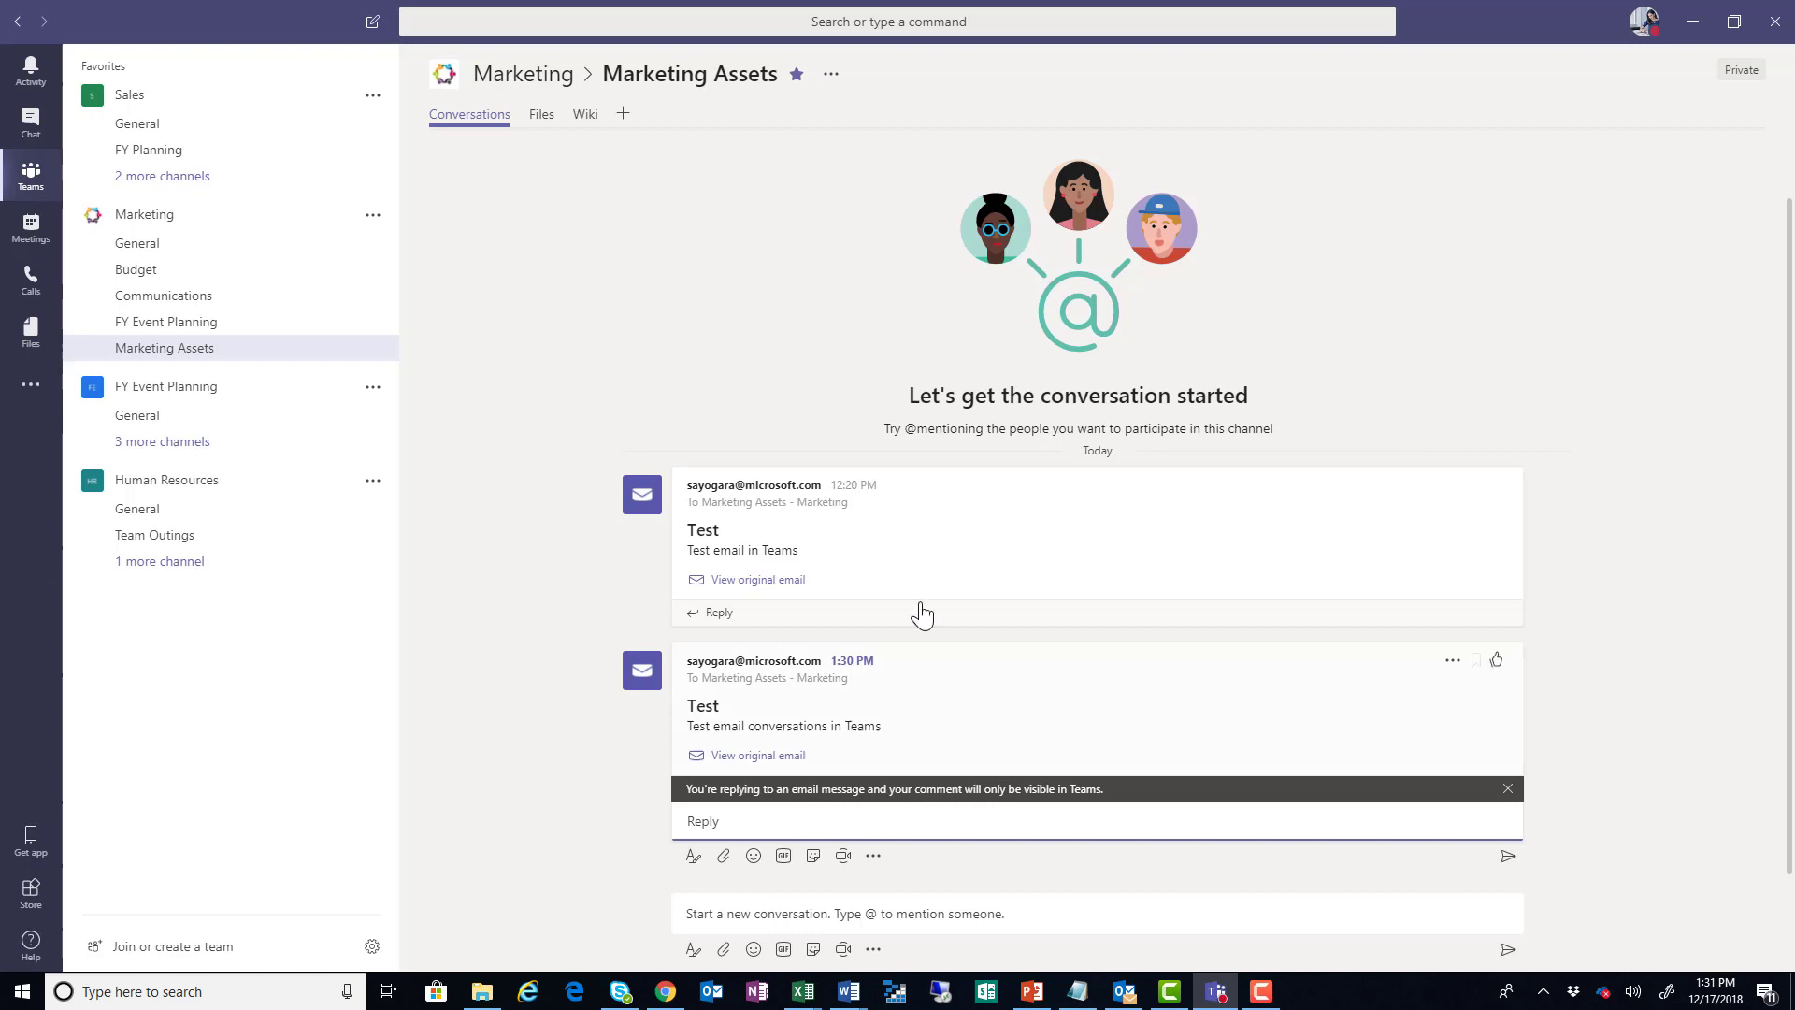
- Review the advanced settings of the channel's email address for who may send to it, and close them without changes
{"action": "left_click", "coordinate": [831, 80]}
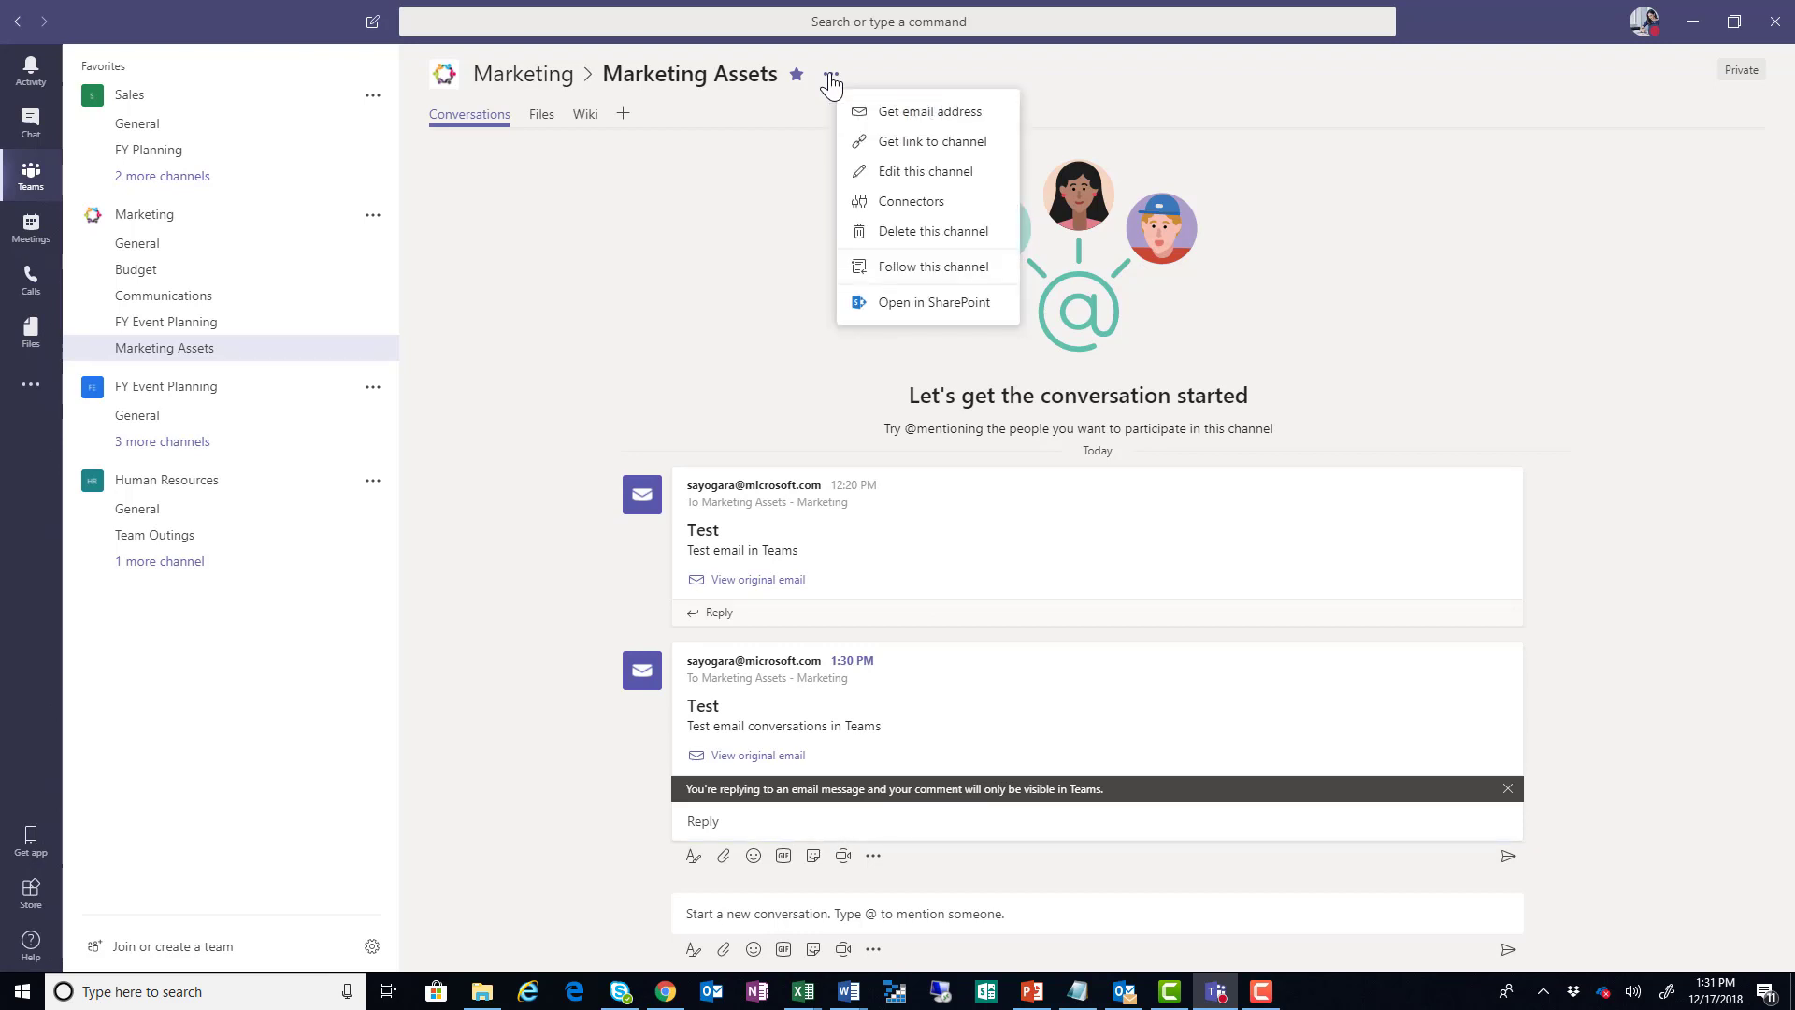
{"action": "left_click", "coordinate": [915, 114]}
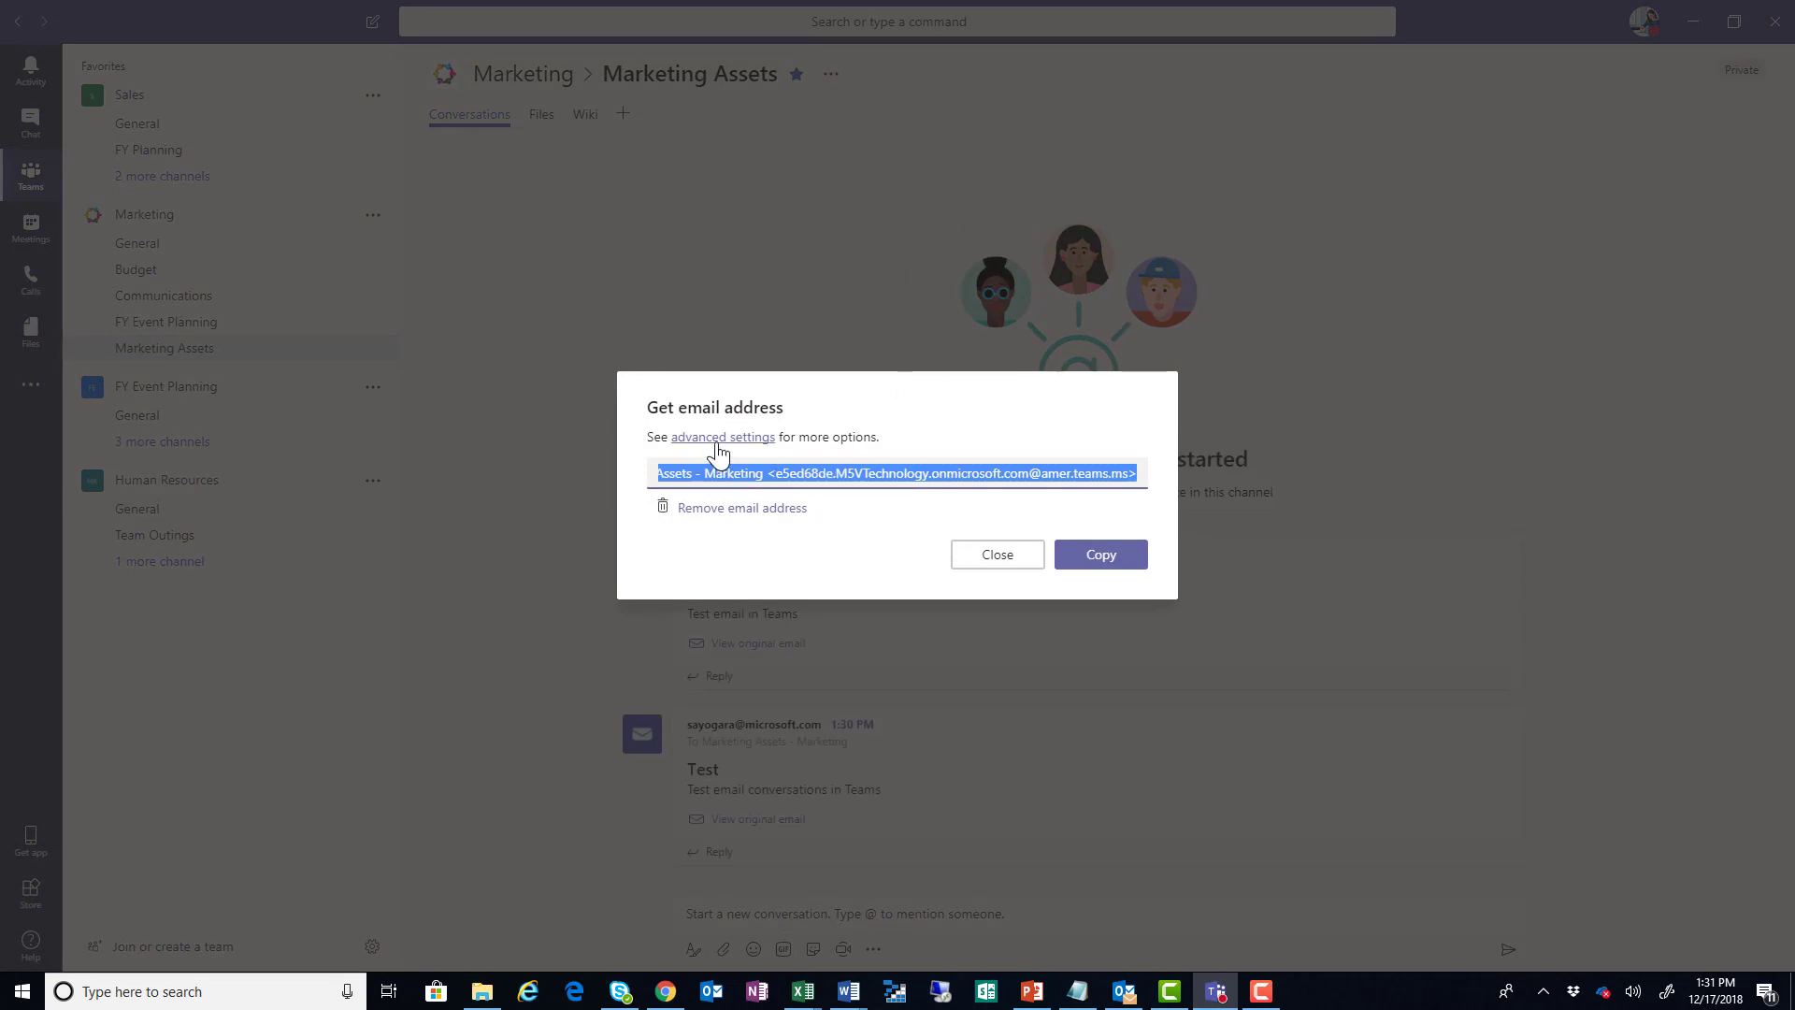
{"action": "left_click", "coordinate": [717, 446]}
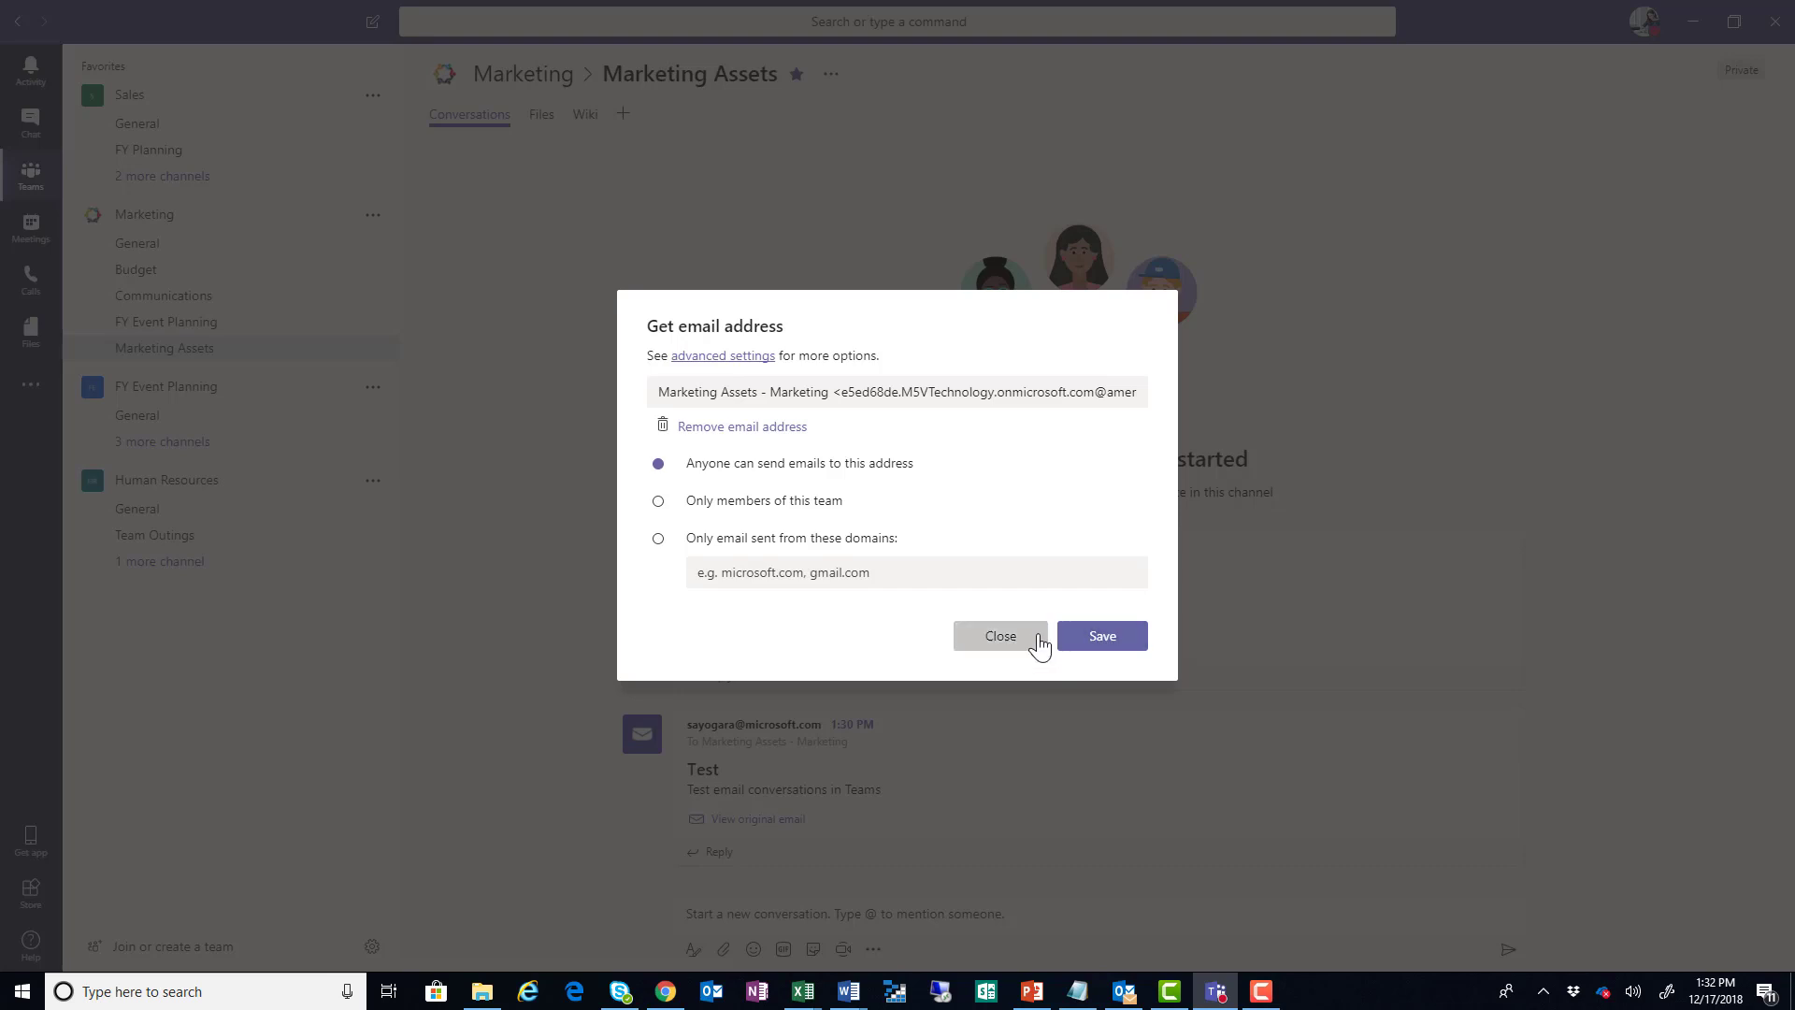
{"action": "left_click", "coordinate": [998, 637]}
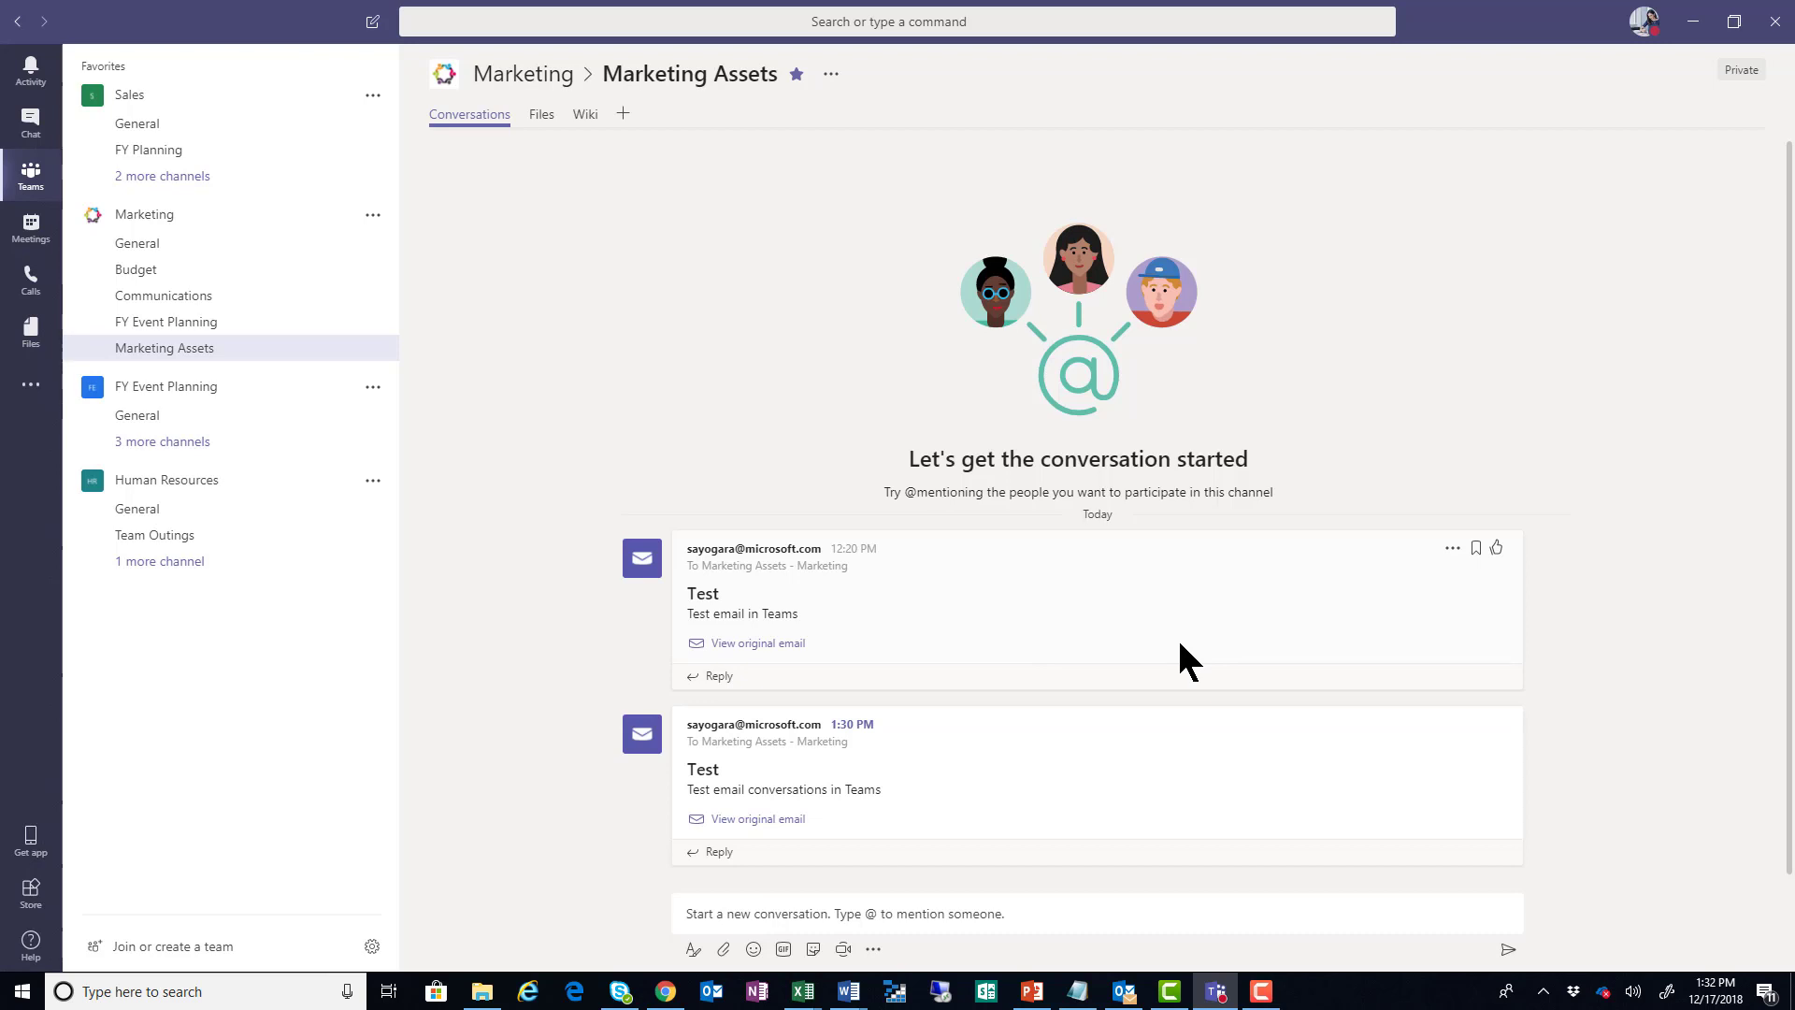
- Draft a new channel conversation in the expanded editor with subject "Test" and message "test conversations"
{"action": "left_click", "coordinate": [712, 914]}
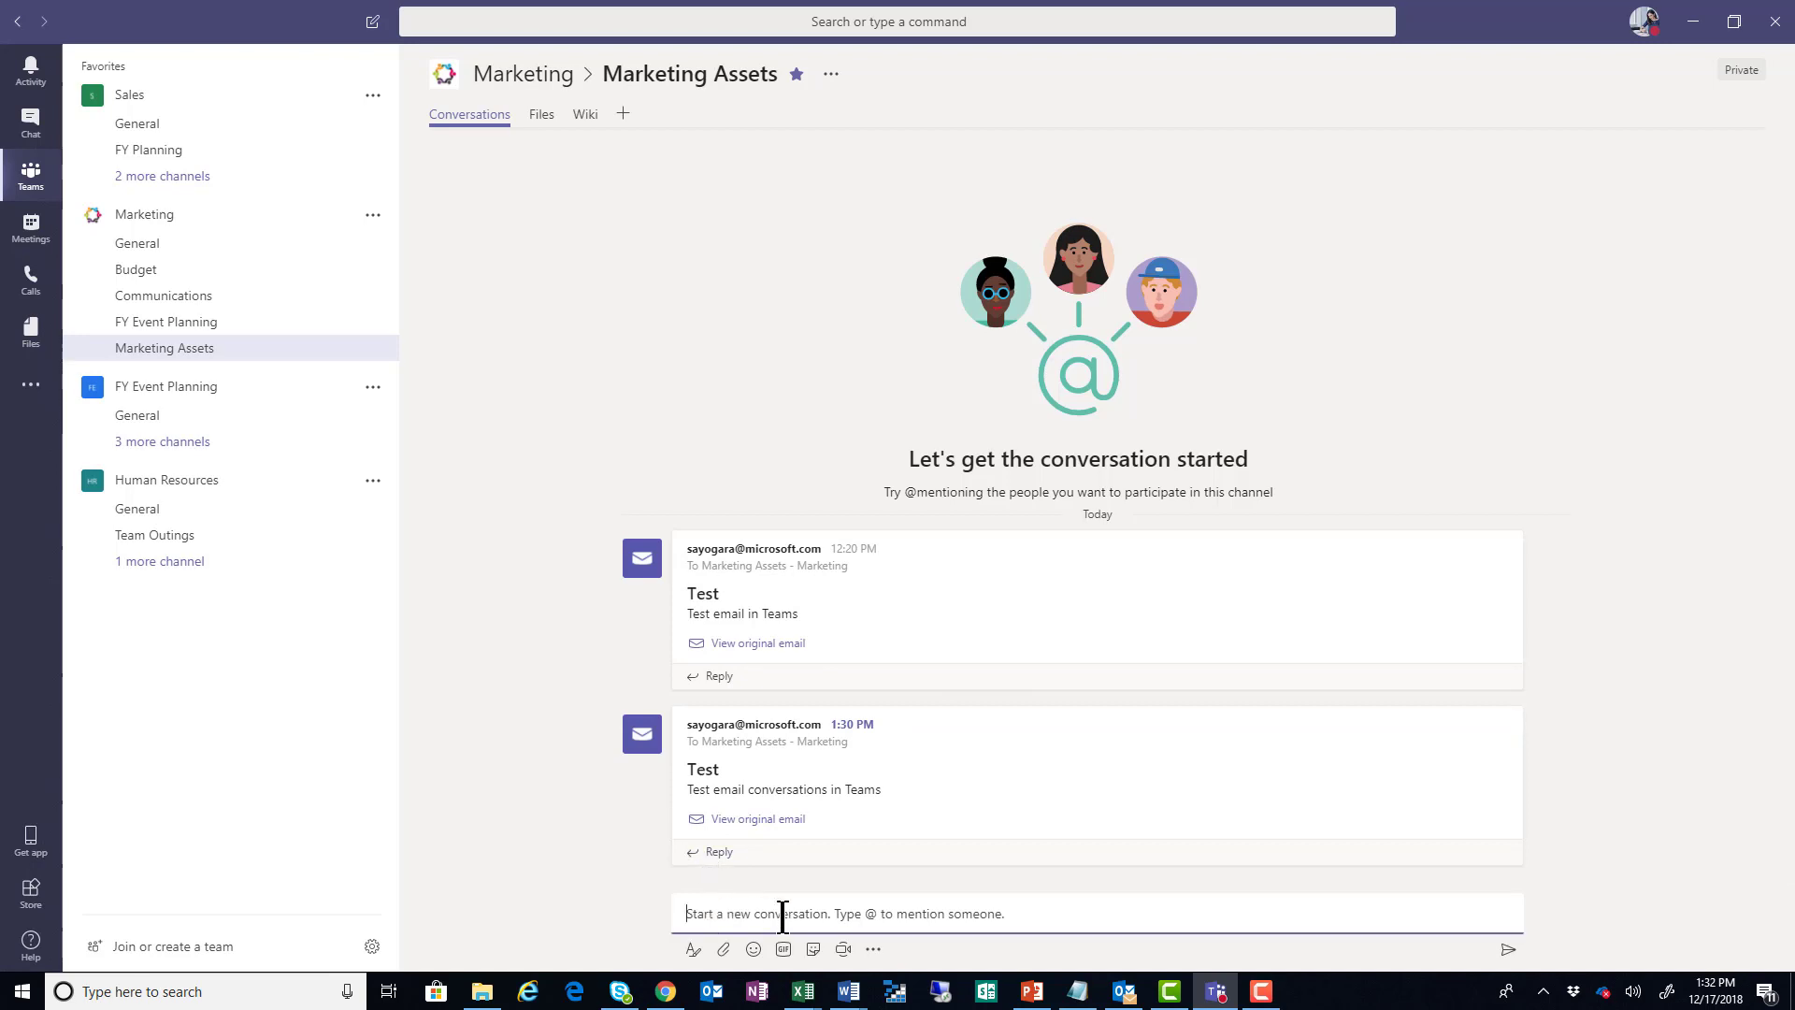
{"action": "left_click", "coordinate": [716, 851]}
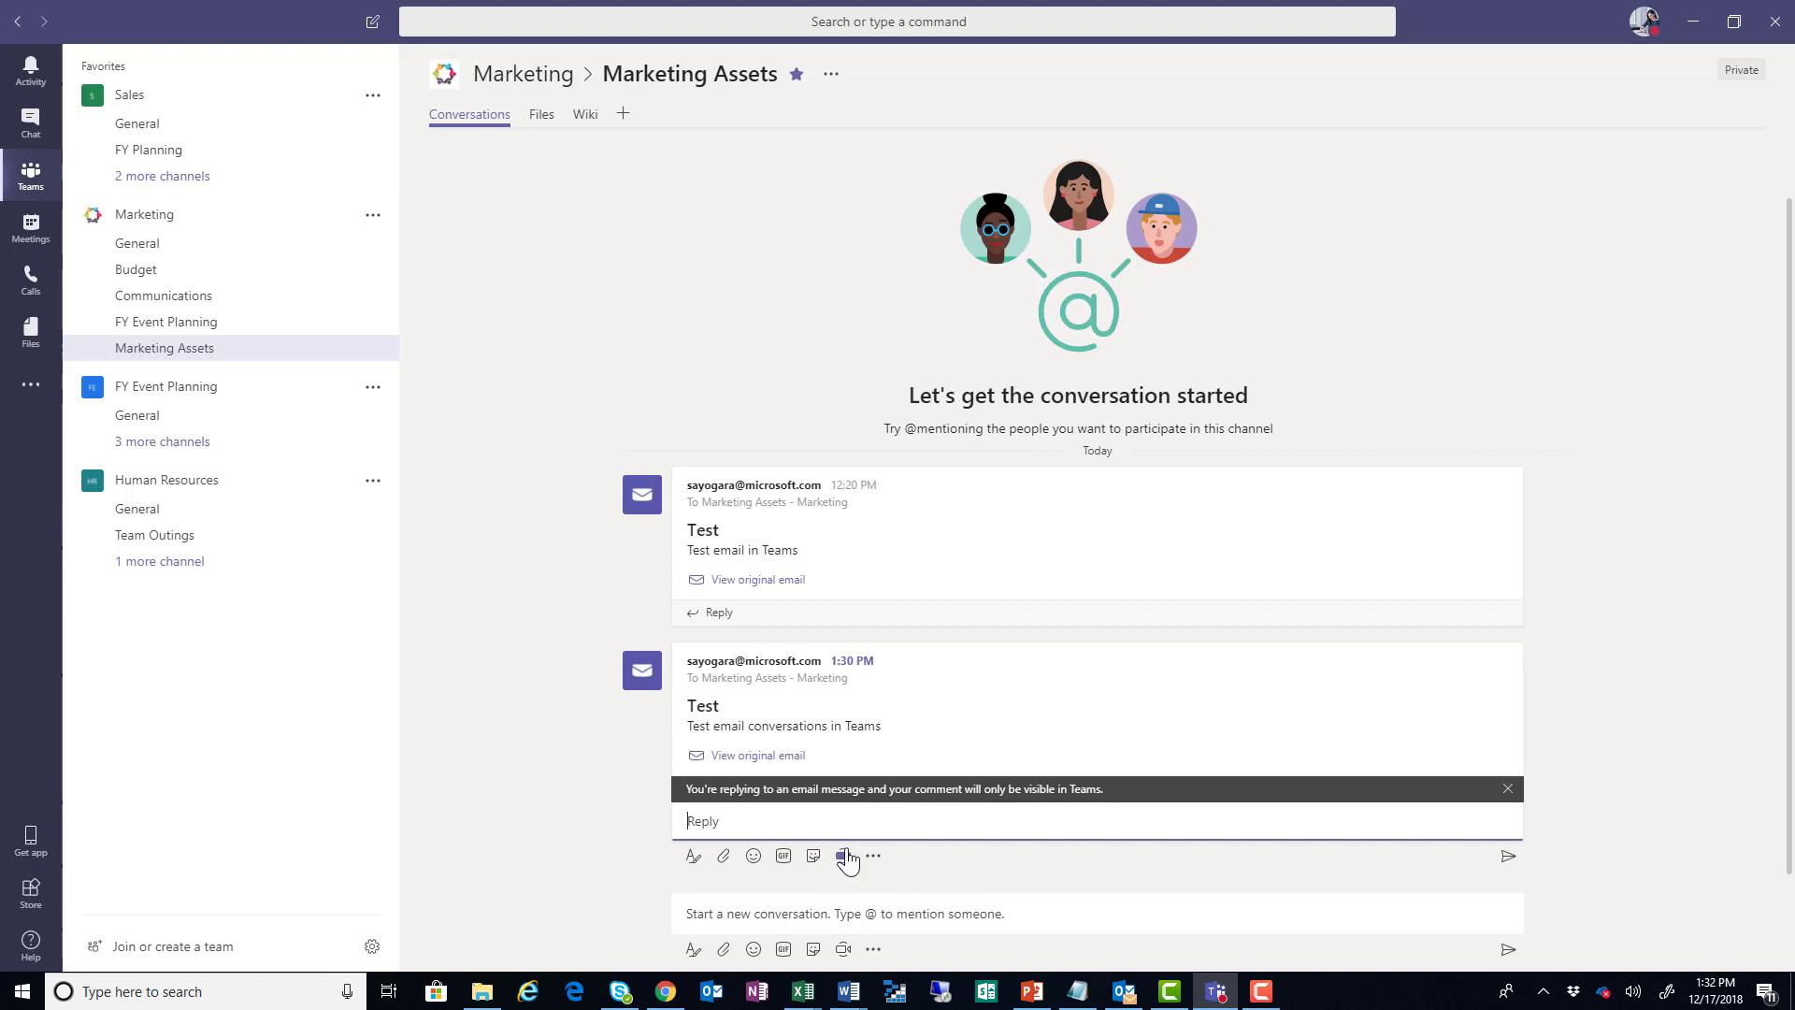
{"action": "left_click", "coordinate": [693, 949]}
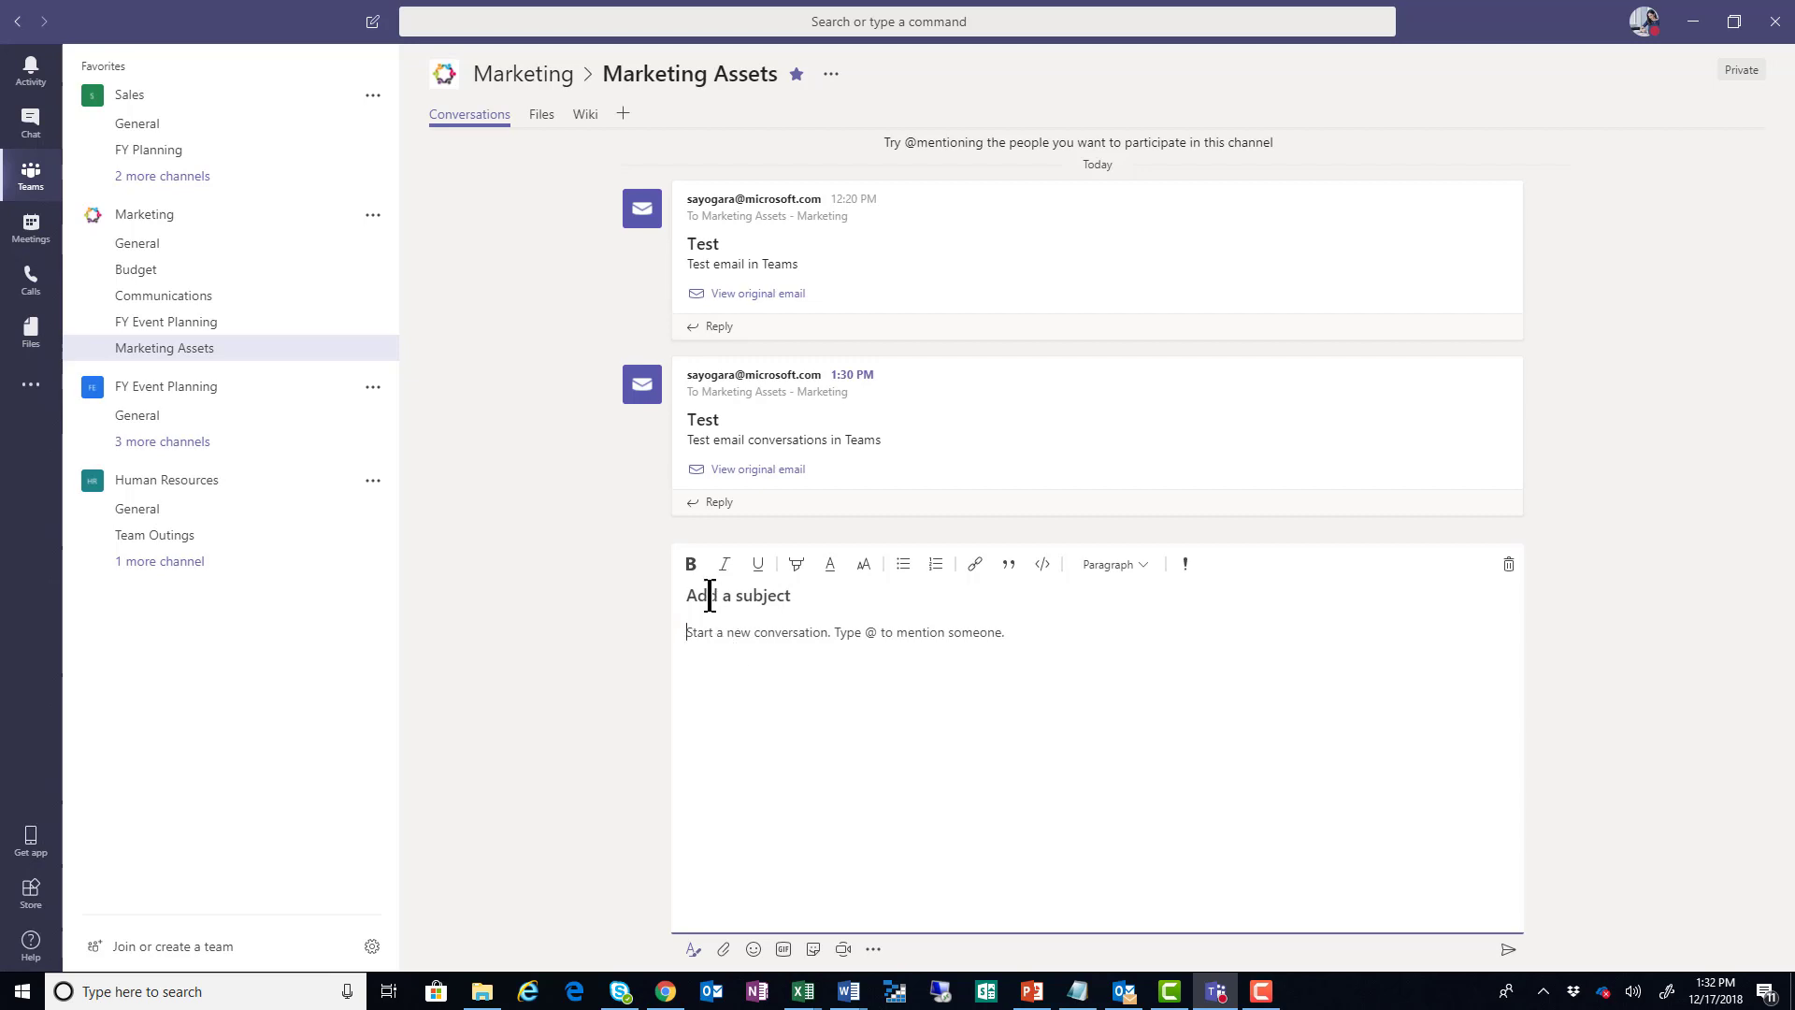
{"action": "type", "text": "Testtest "}
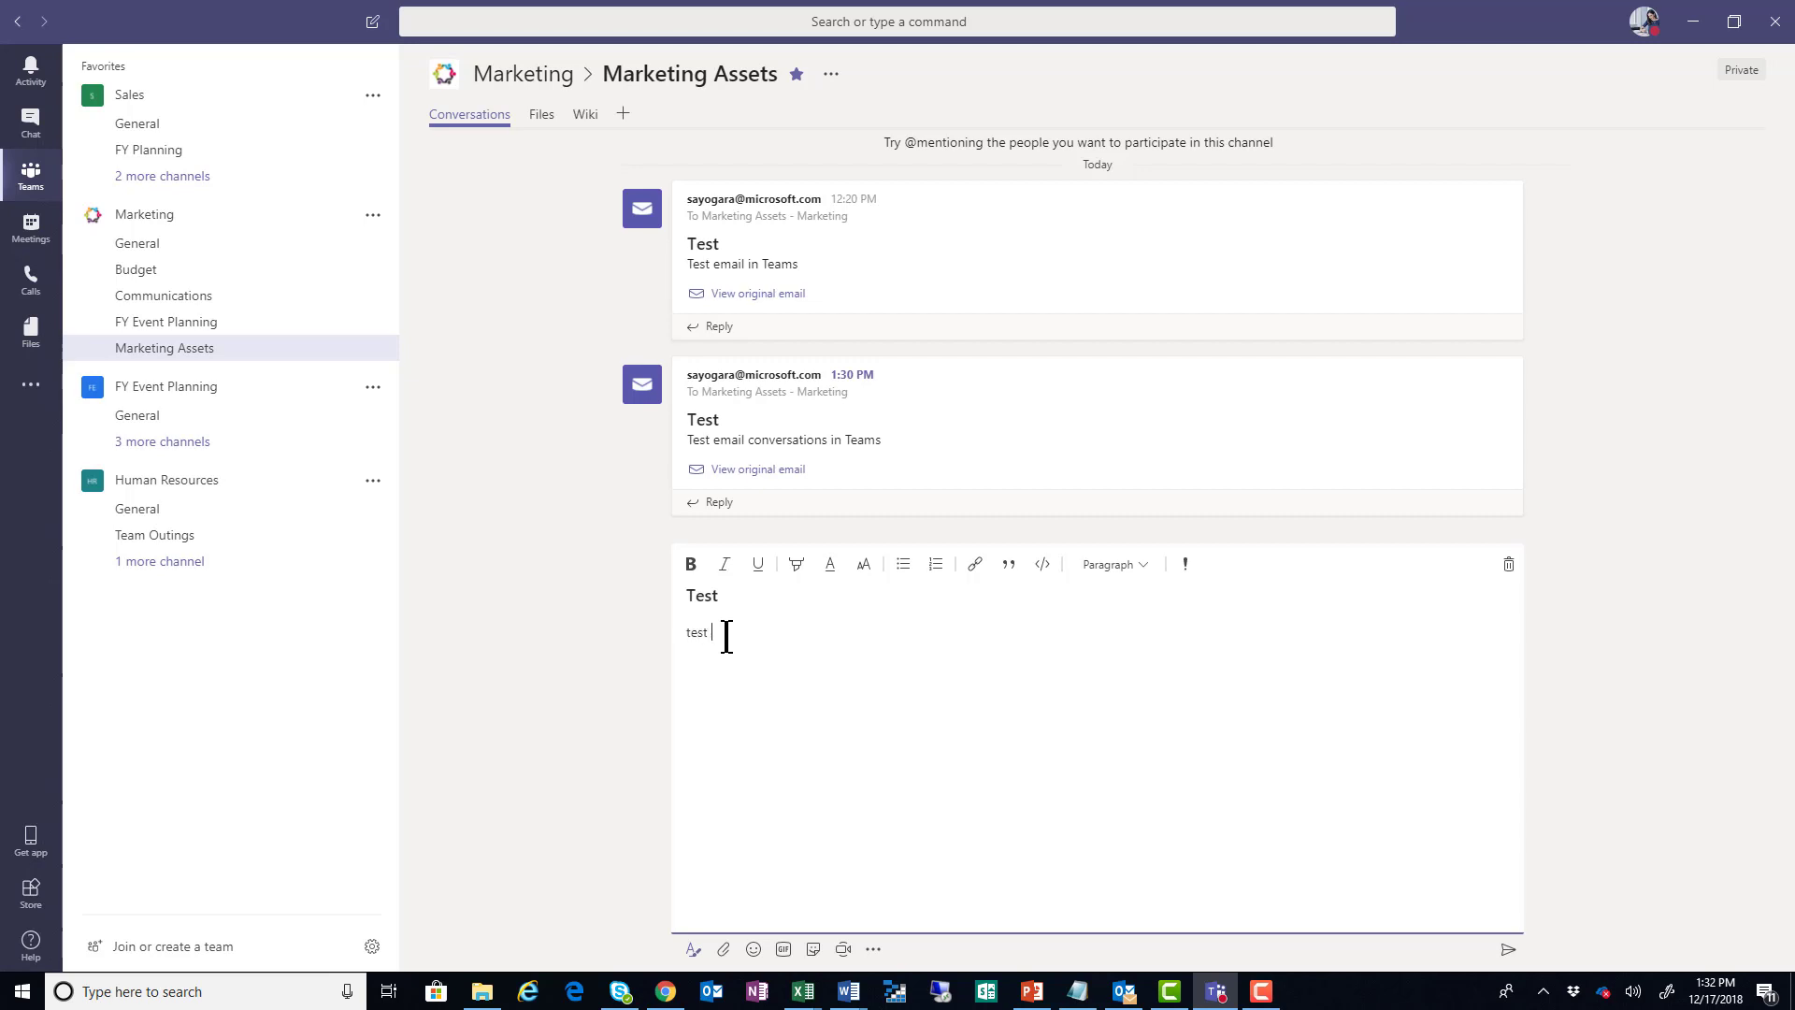
{"action": "type", "text": "conversations"}
- Format the message text "test conversations" as bold with a red highlight, and mark the post as important
{"action": "triple_click", "coordinate": [775, 633]}
{"action": "left_click", "coordinate": [690, 564]}
{"action": "left_click", "coordinate": [797, 566]}
{"action": "left_click", "coordinate": [793, 523]}
{"action": "left_click", "coordinate": [1185, 566]}
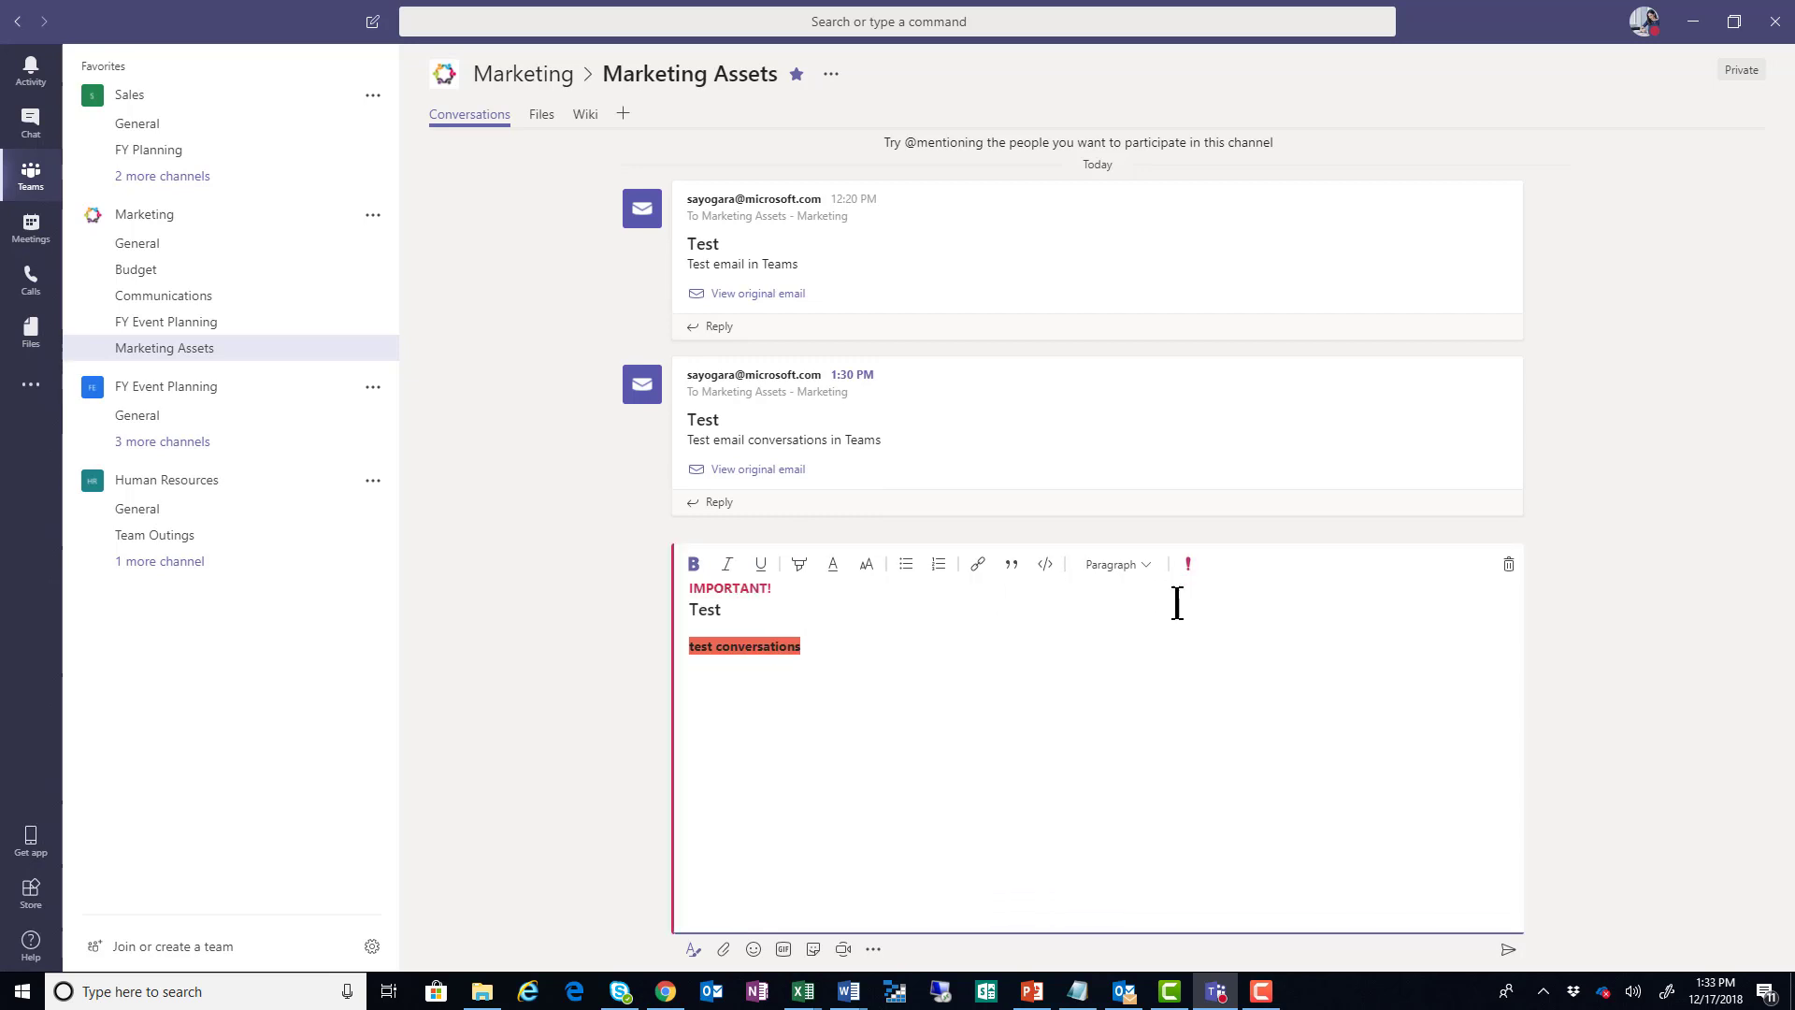
- Format the message text as a quote and add a second line reading "Test"
{"action": "left_click", "coordinate": [1012, 566]}
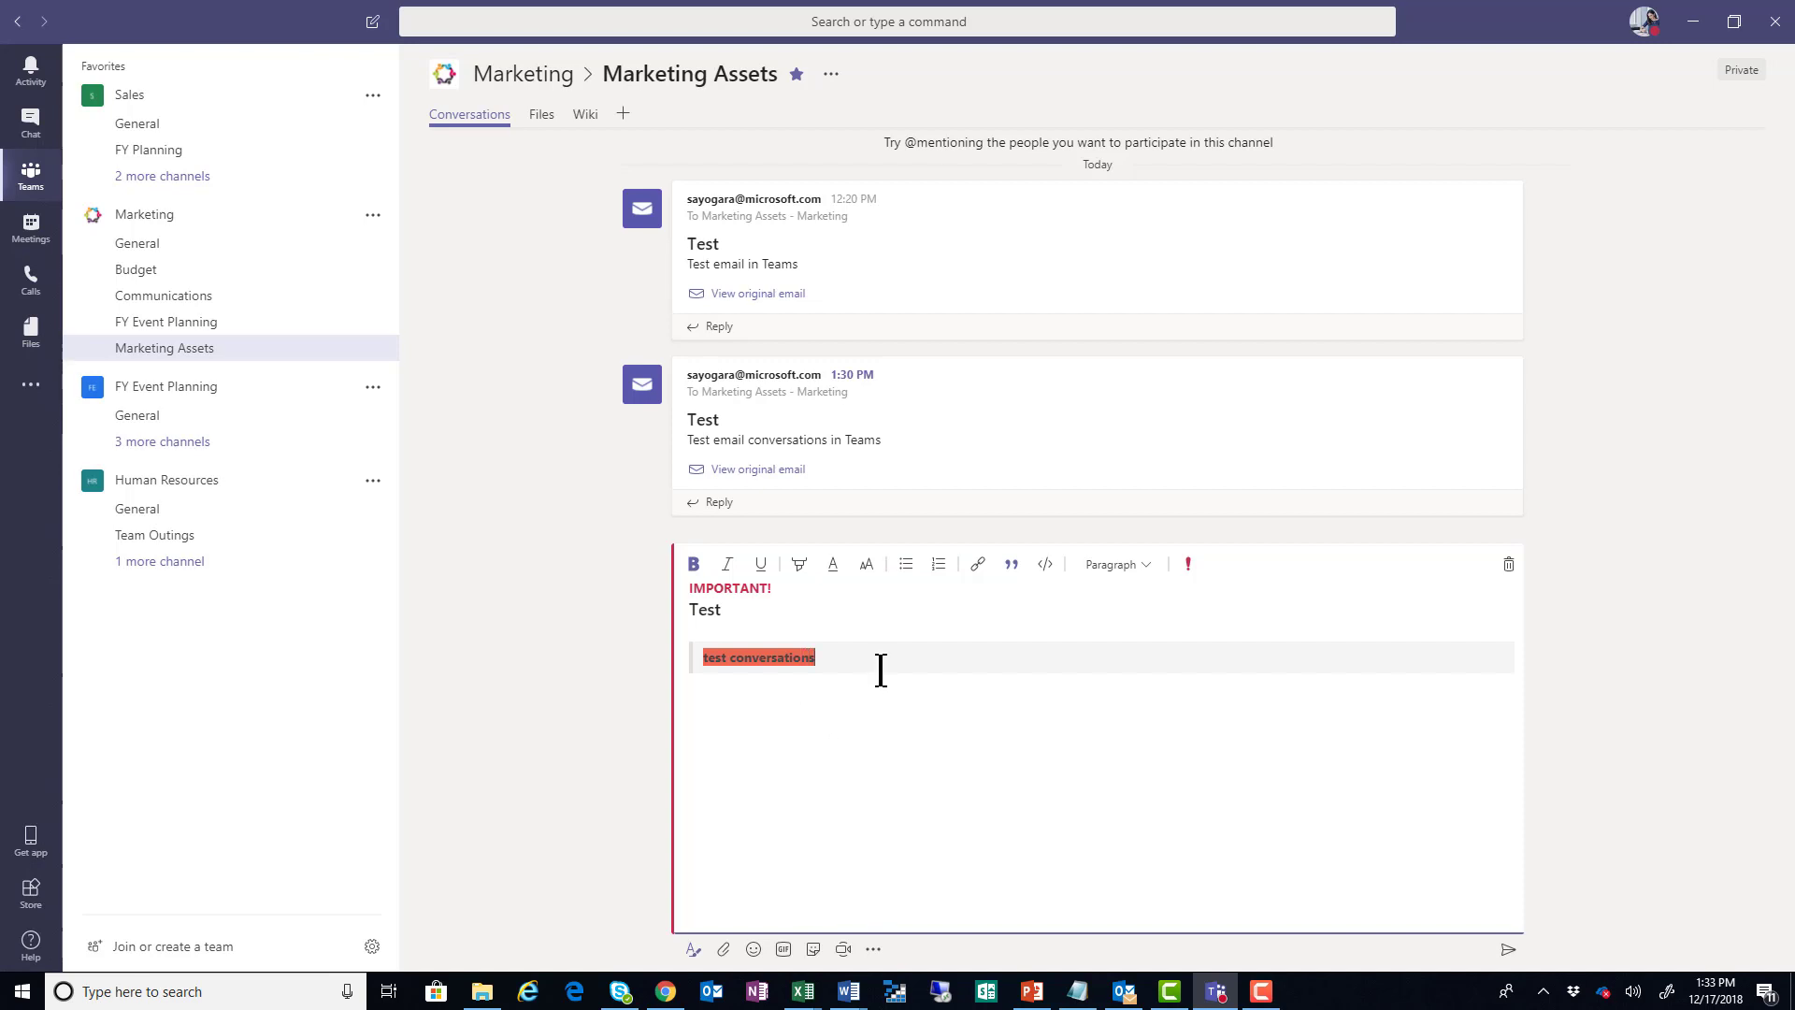
{"action": "key", "text": "Return"}
{"action": "type", "text": "Test"}
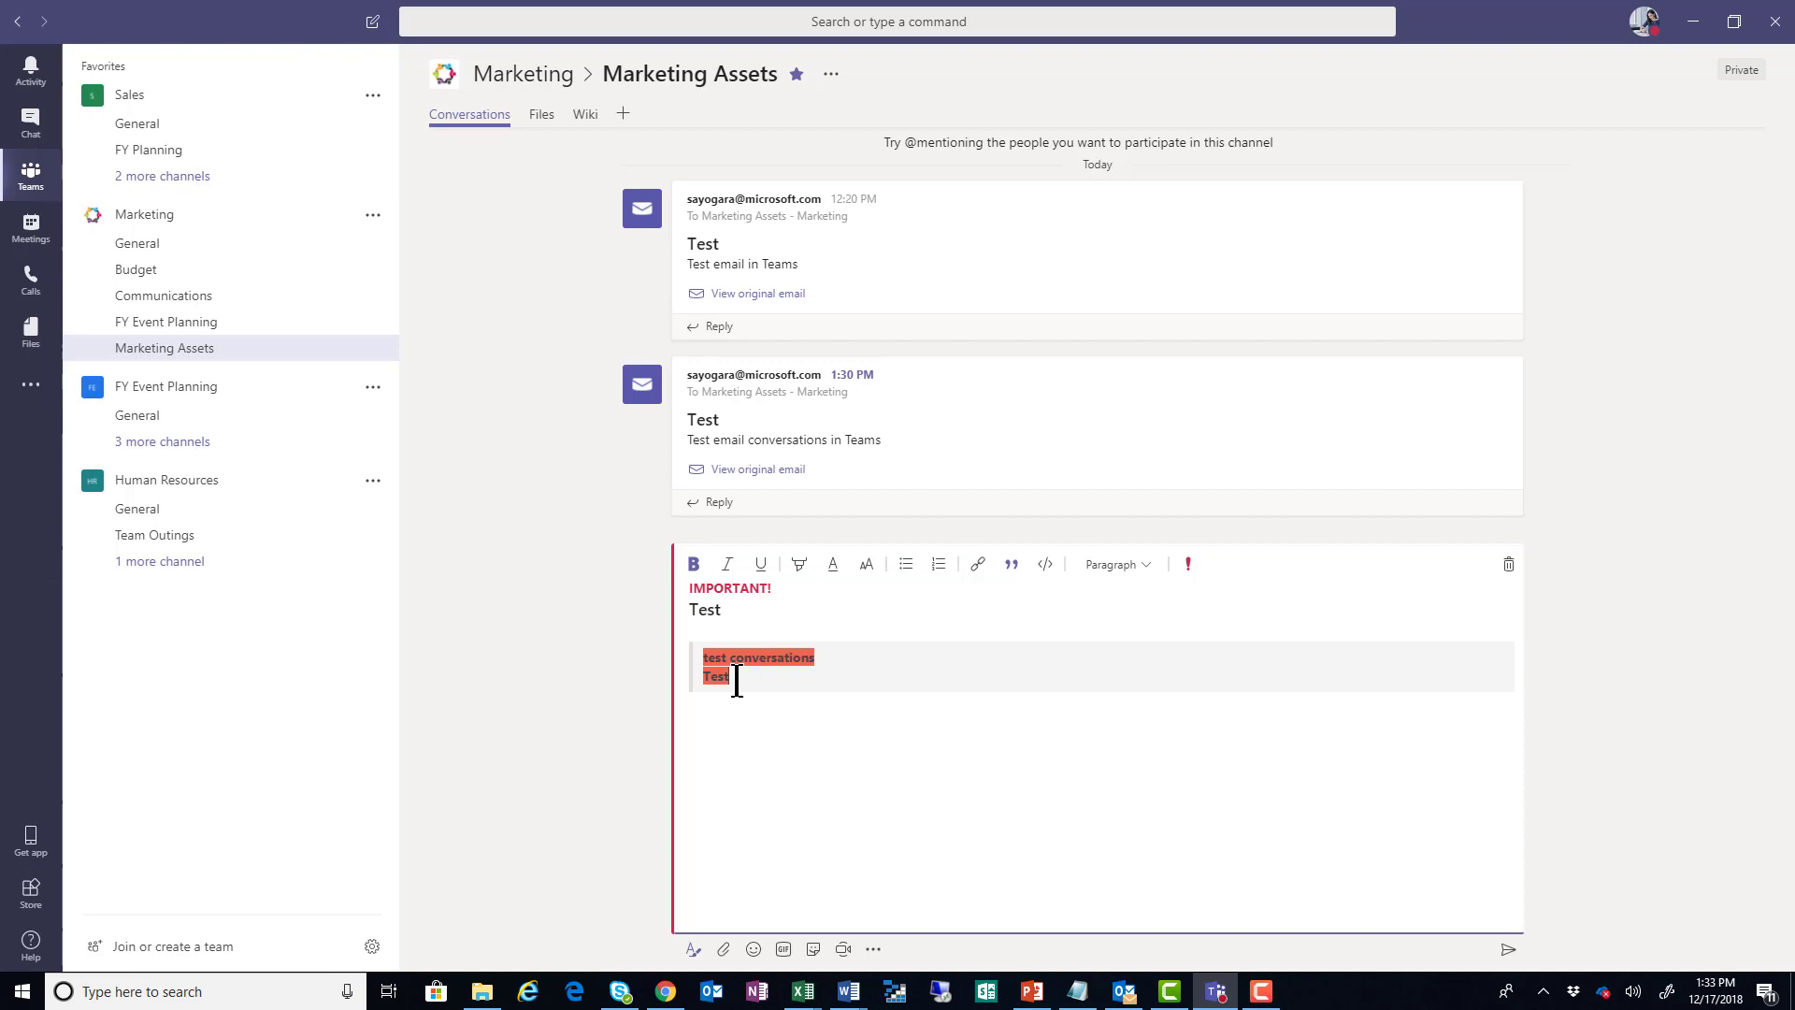
{"action": "left_click_drag", "start_coordinate": [735, 681], "coordinate": [705, 677]}
{"action": "left_click", "coordinate": [978, 564]}
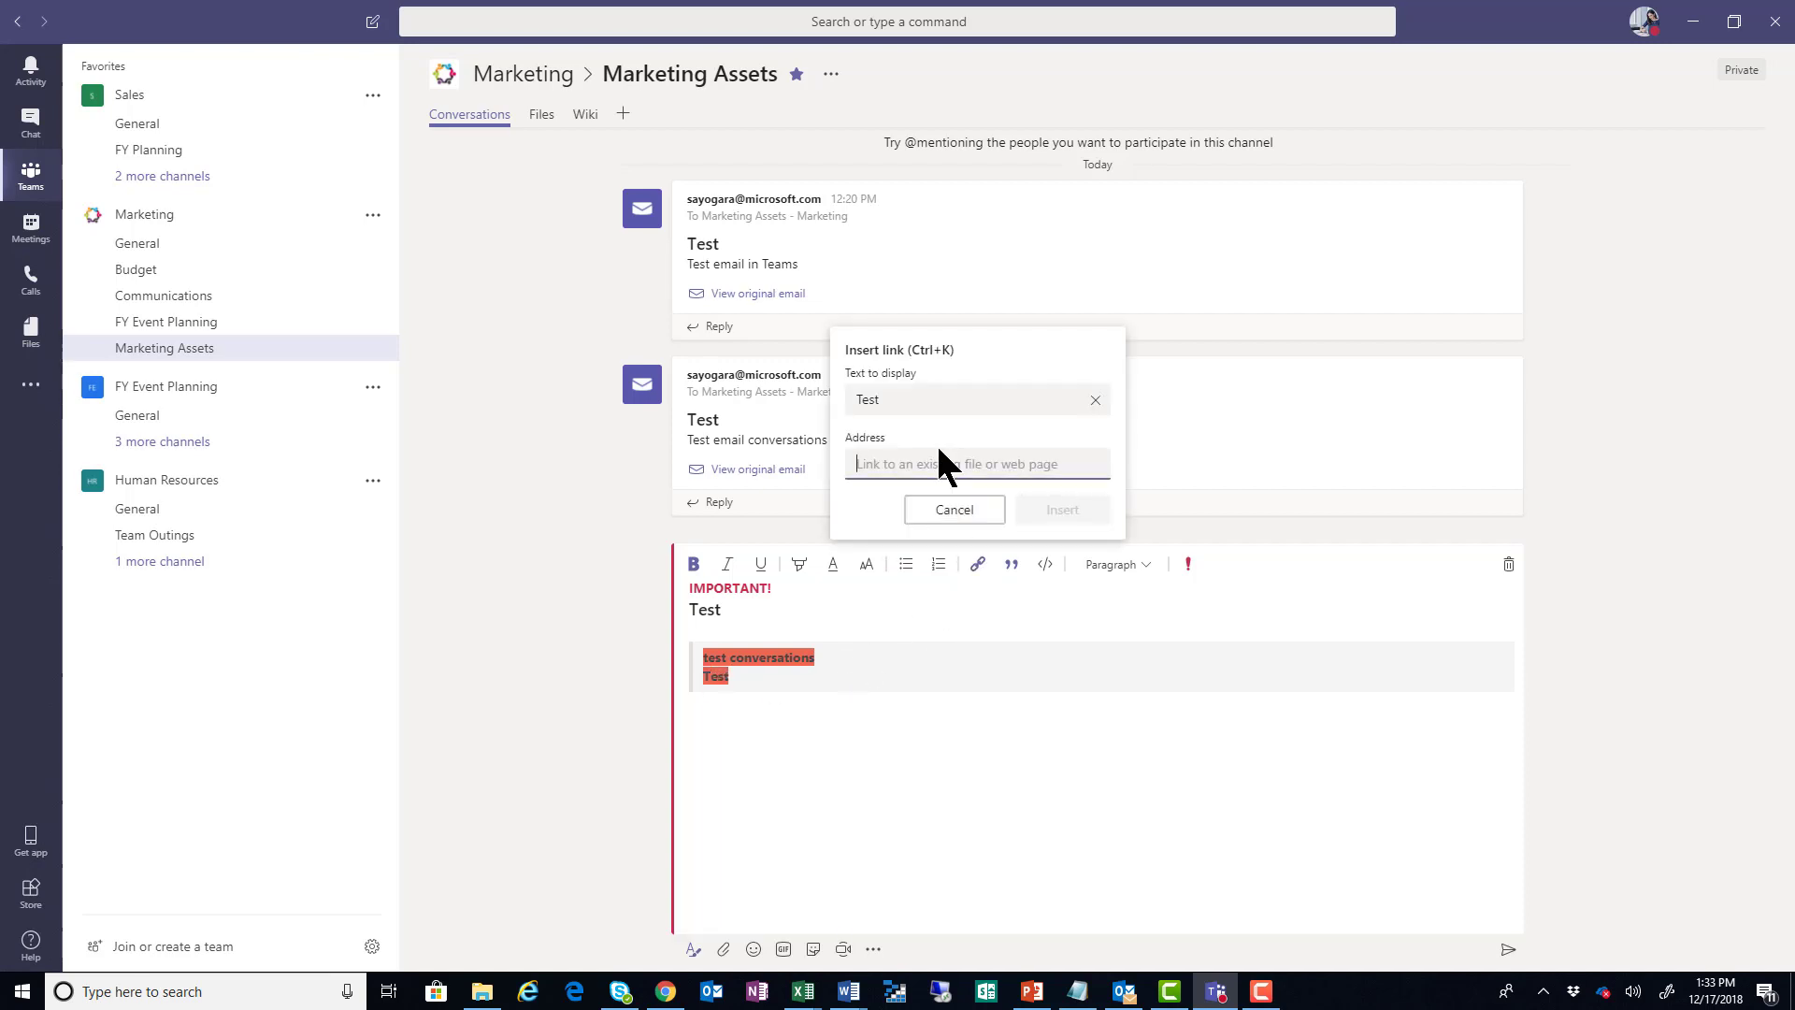
{"action": "type", "text": "ww.microsoft.com"}
{"action": "left_click", "coordinate": [867, 464]}
{"action": "type", "text": "w"}
{"action": "key", "text": "BackSpace"}
{"action": "type", "text": "w"}
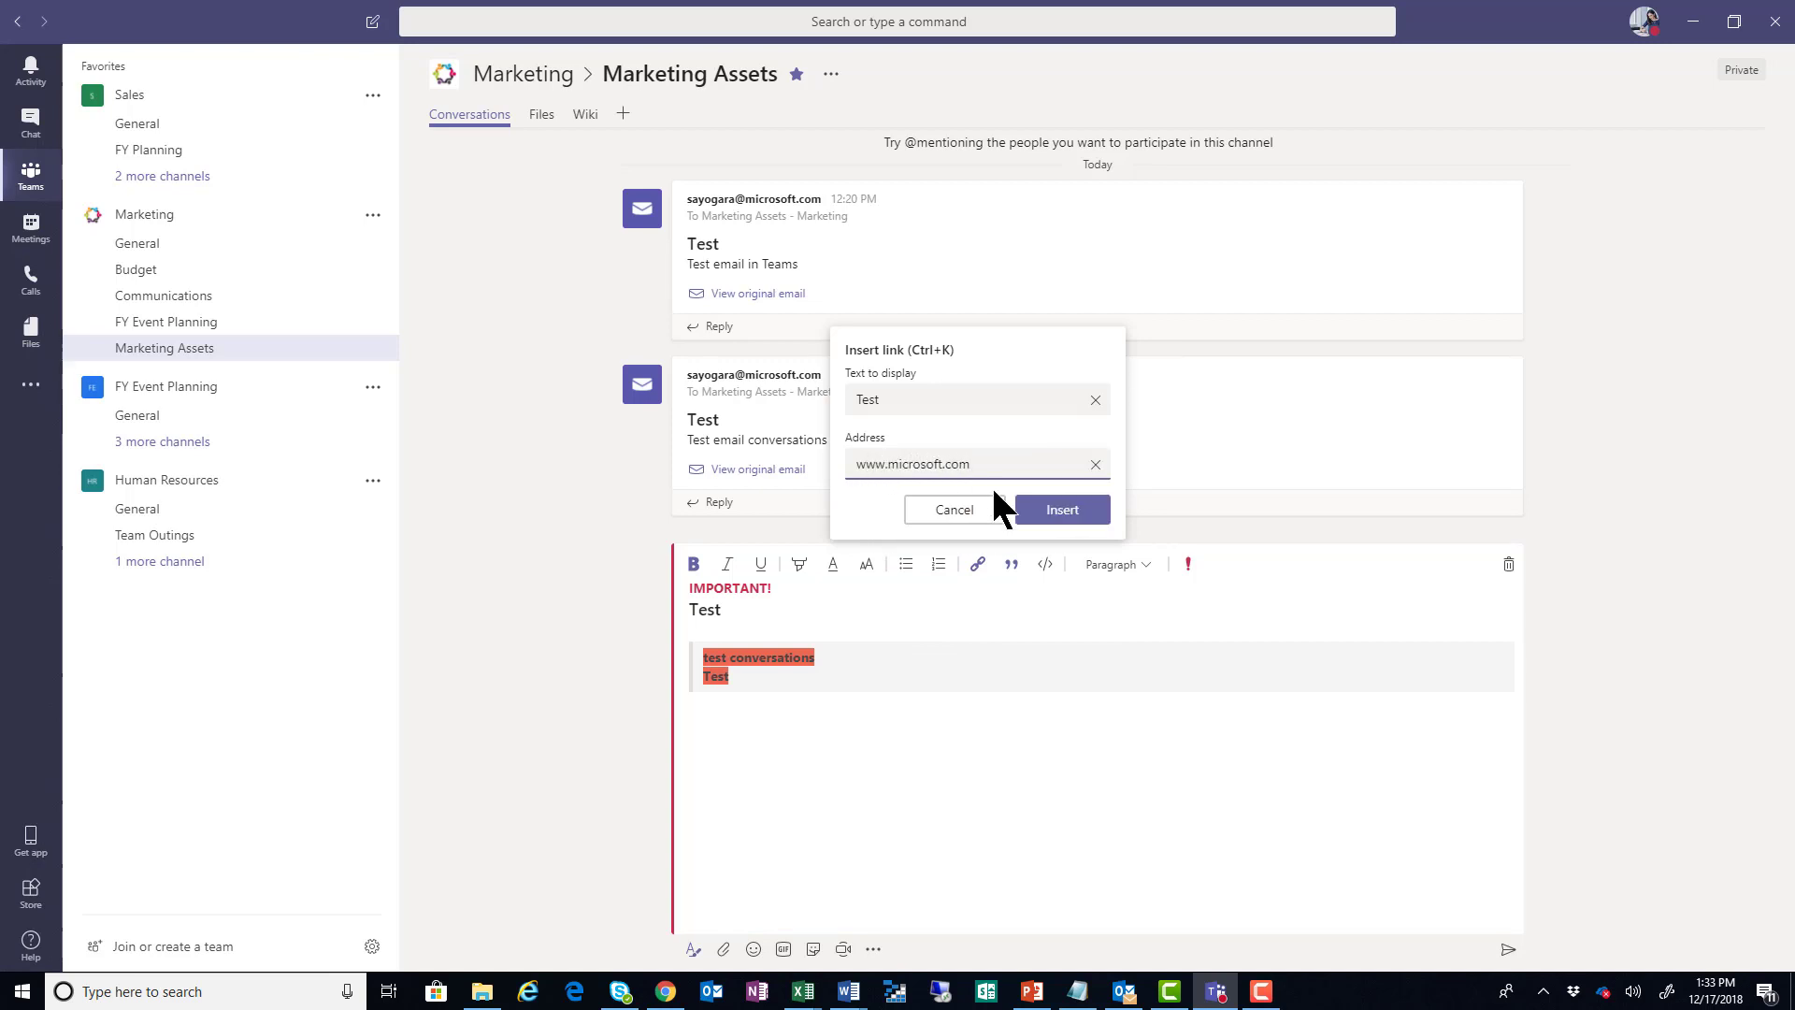
{"action": "left_click", "coordinate": [1057, 512]}
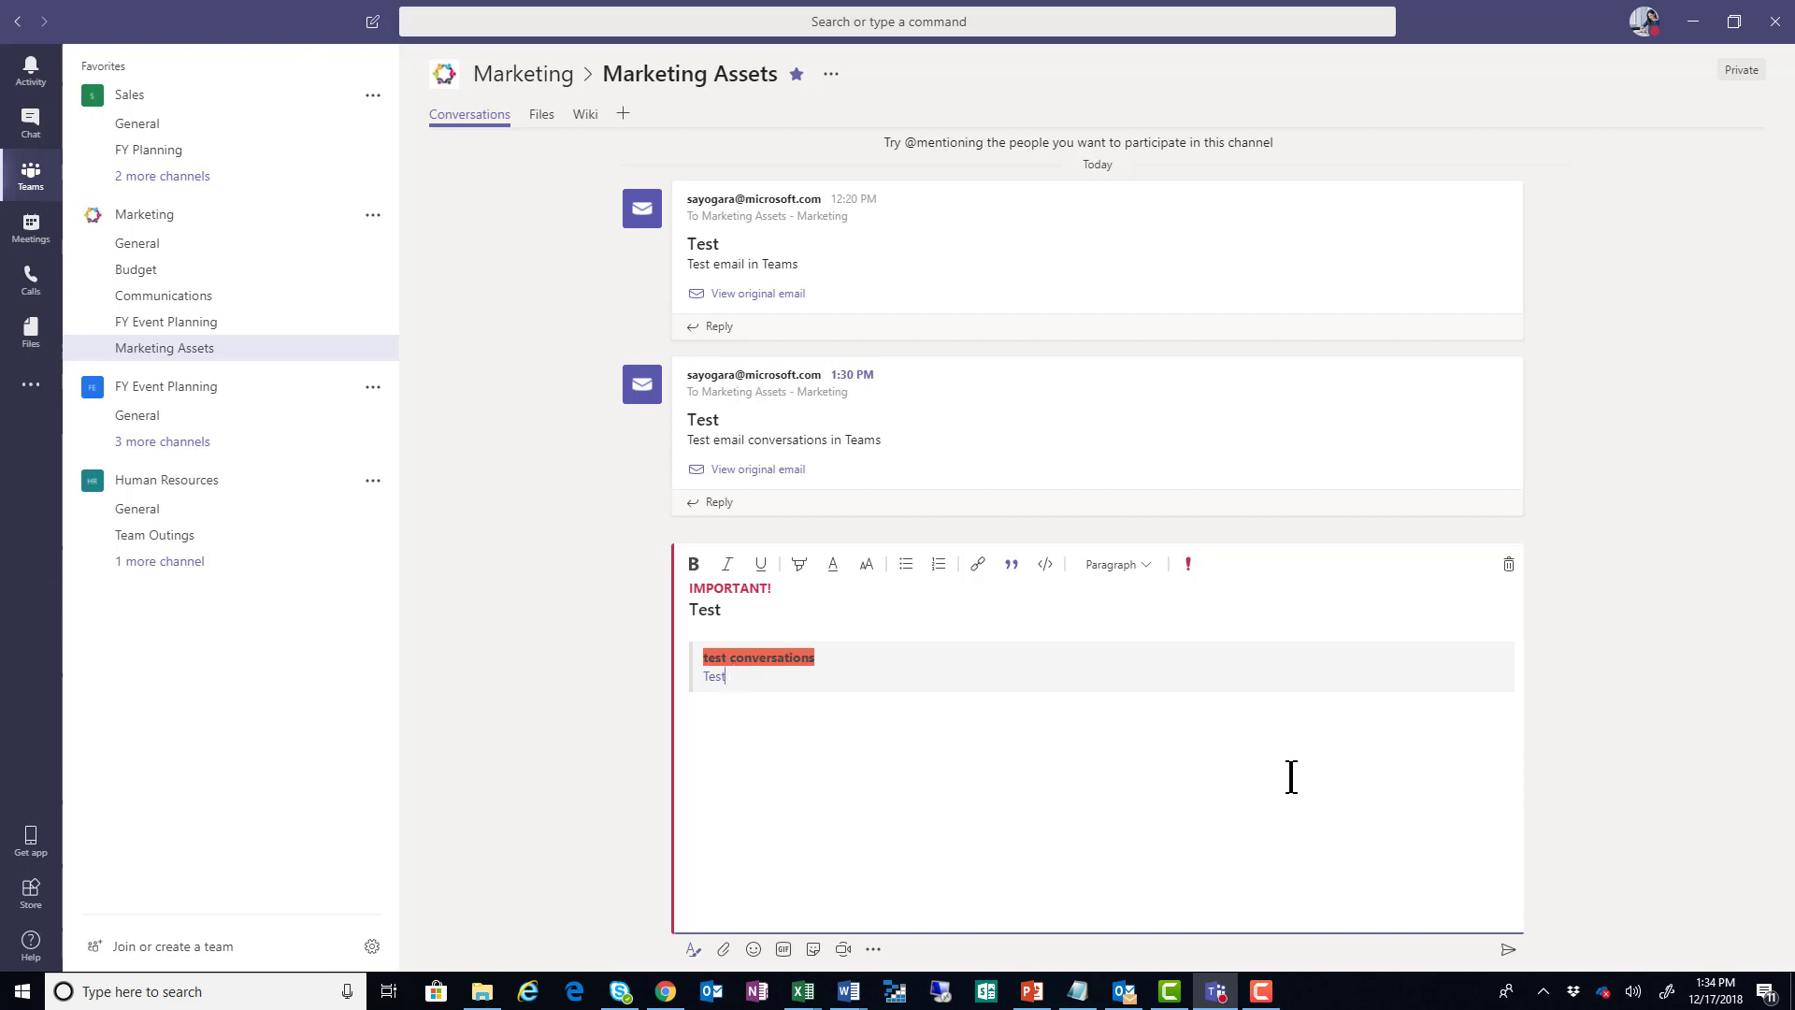
- Discard the formatted conversation draft
{"action": "left_click", "coordinate": [1508, 563]}
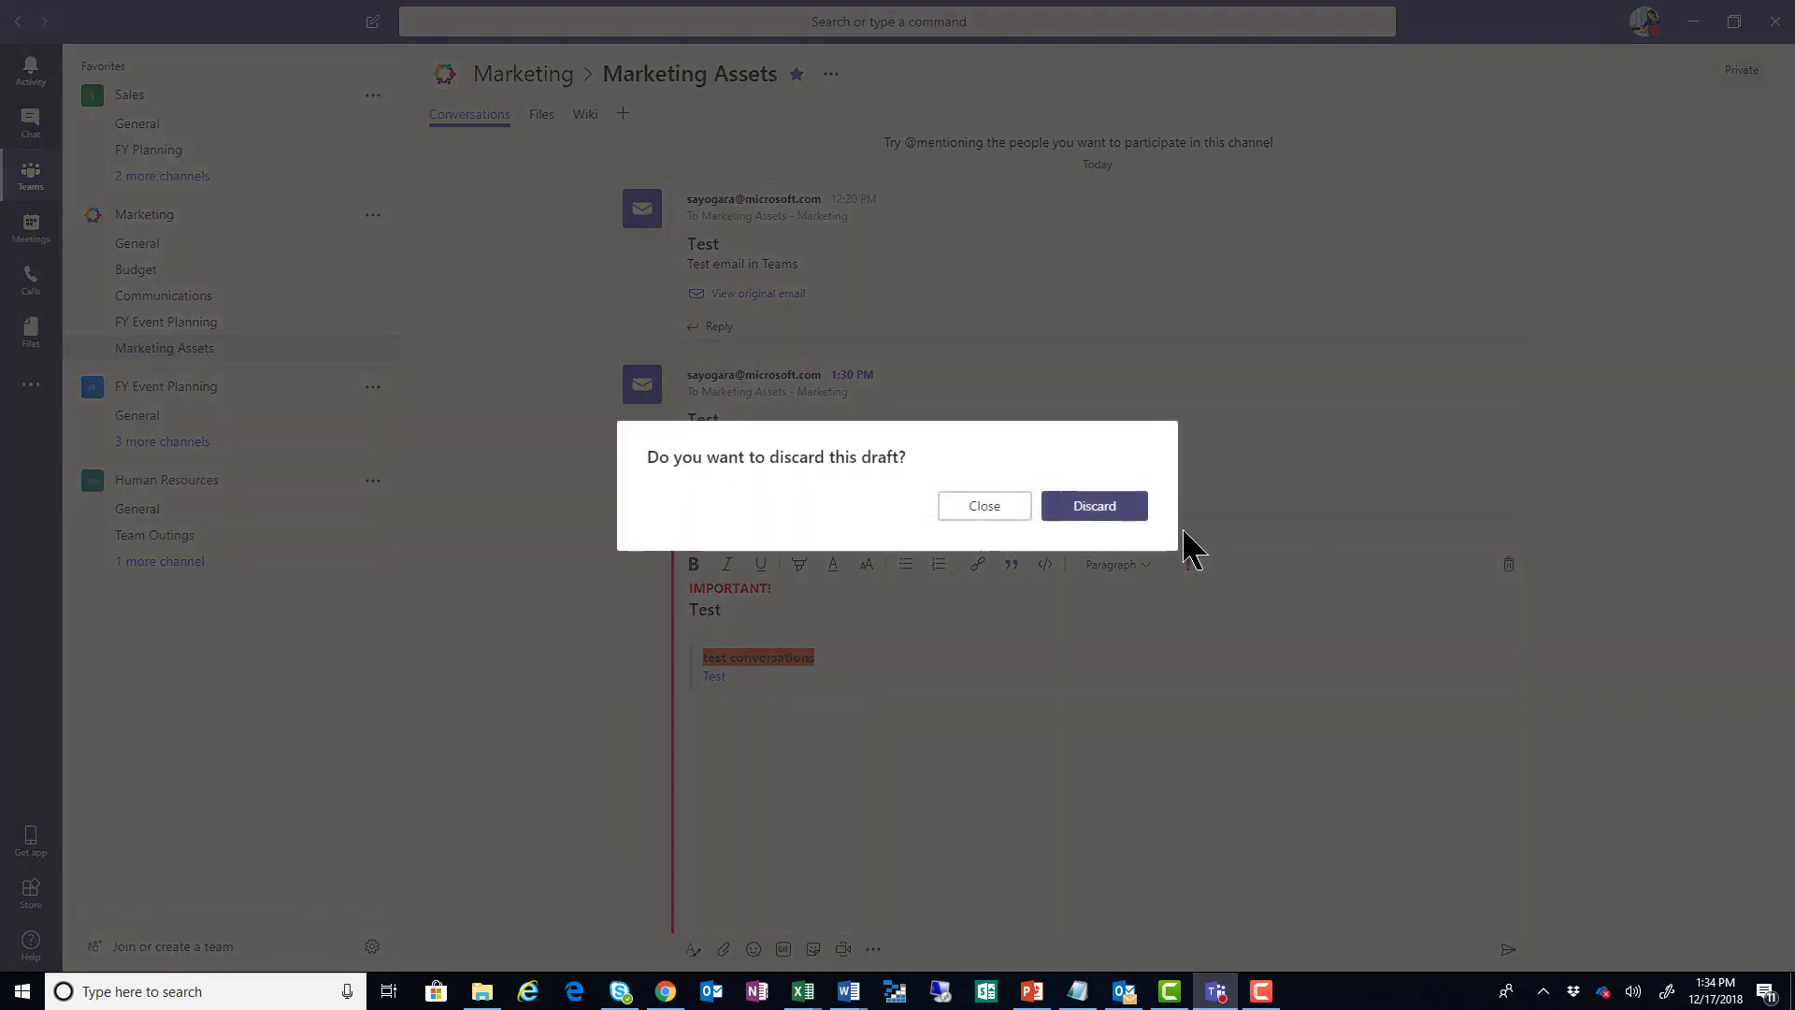
{"action": "left_click", "coordinate": [1119, 507]}
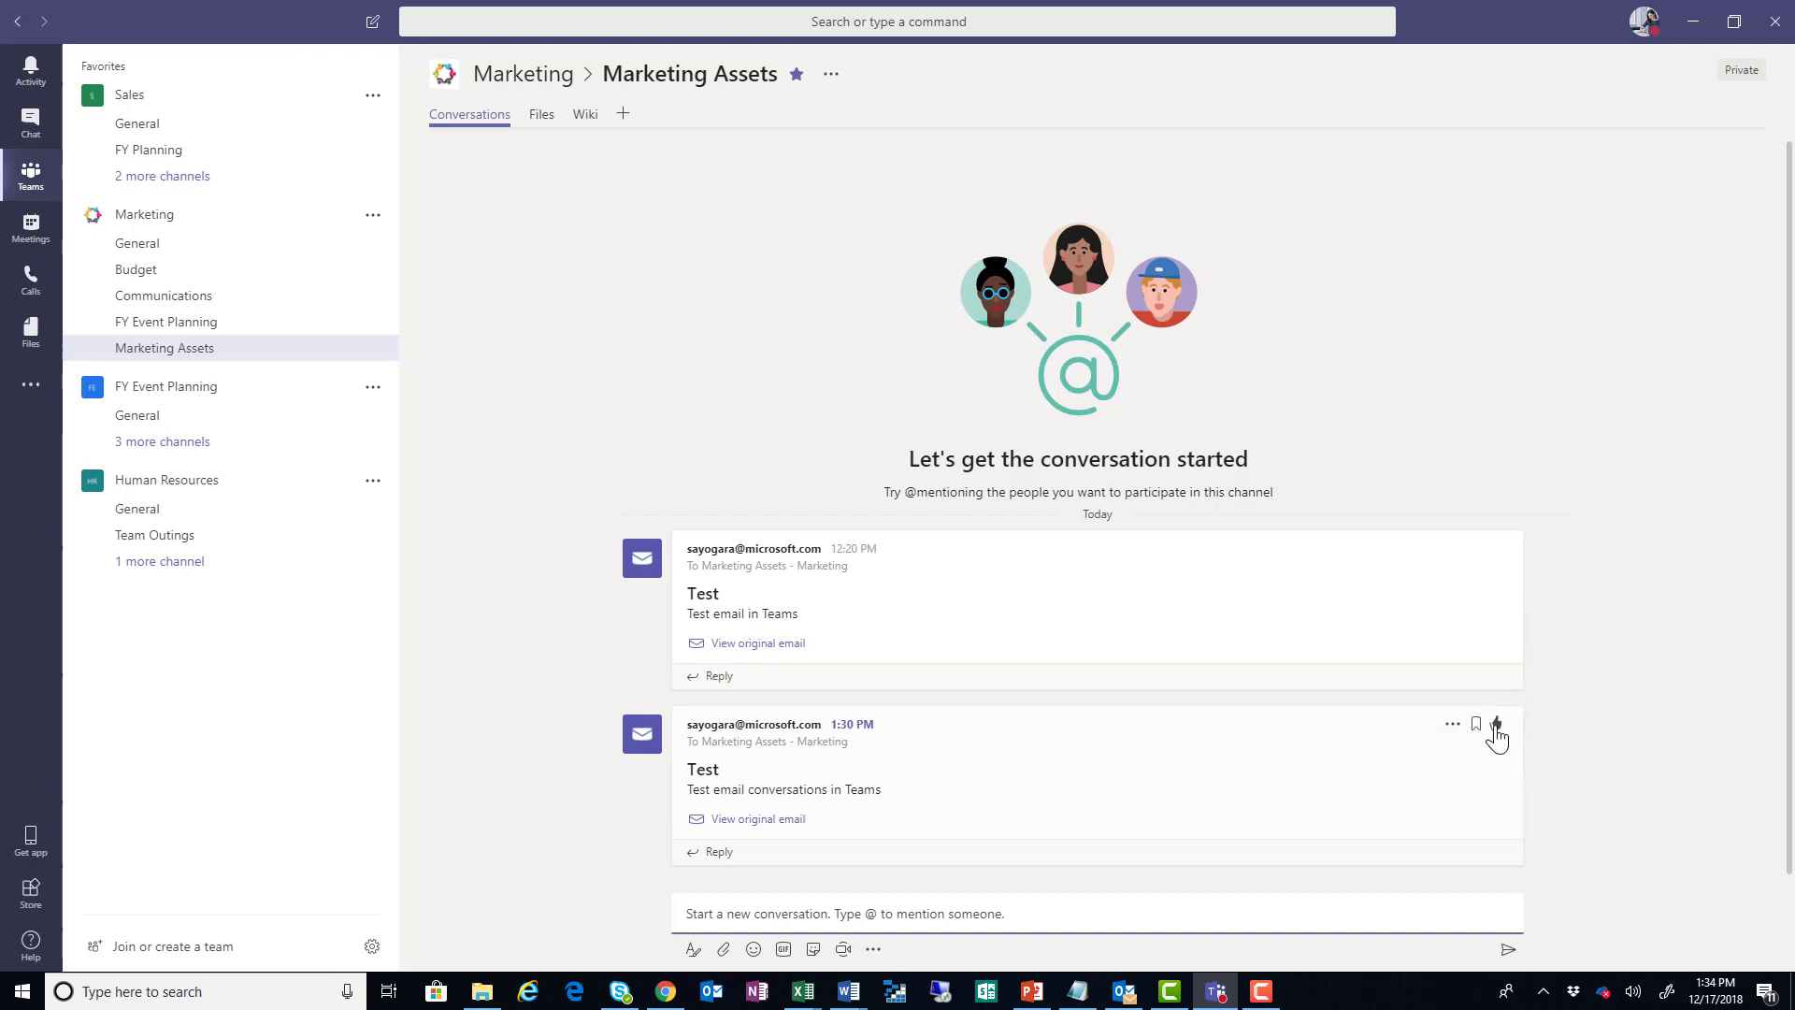
- Like both Test emails posted in the Marketing Assets channel
{"action": "left_click", "coordinate": [1496, 725]}
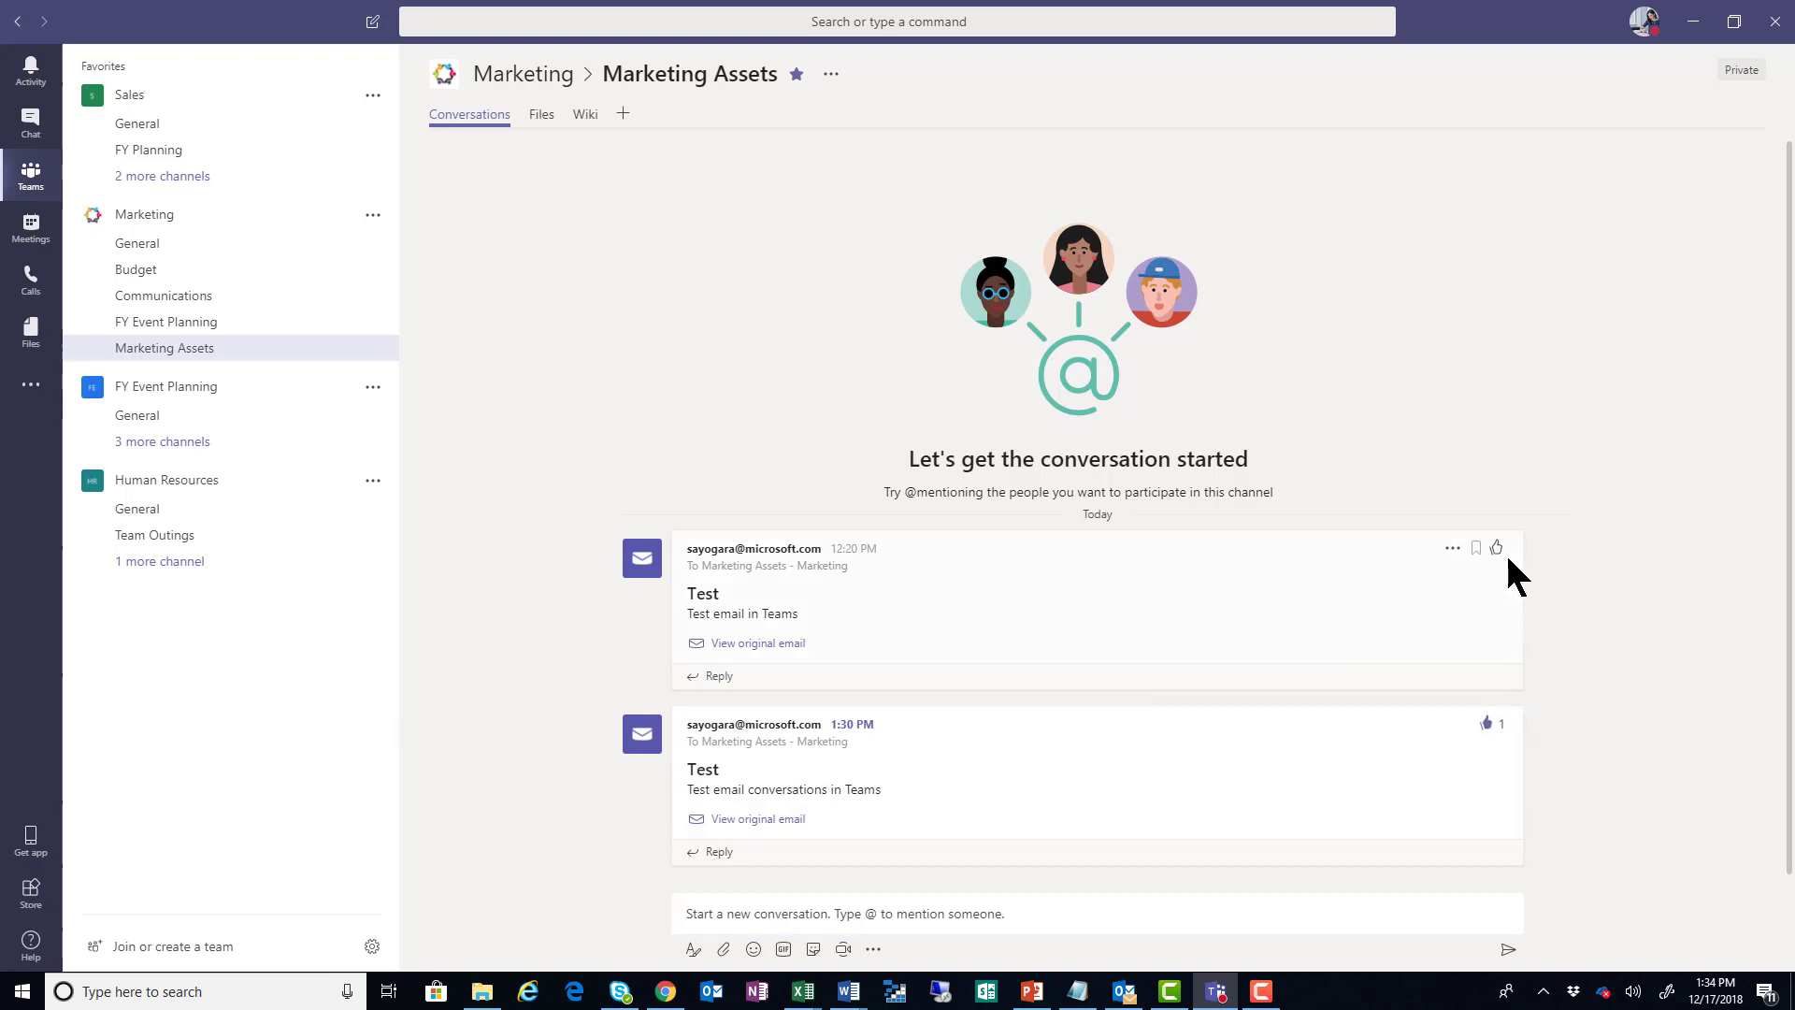
{"action": "left_click", "coordinate": [1492, 550]}
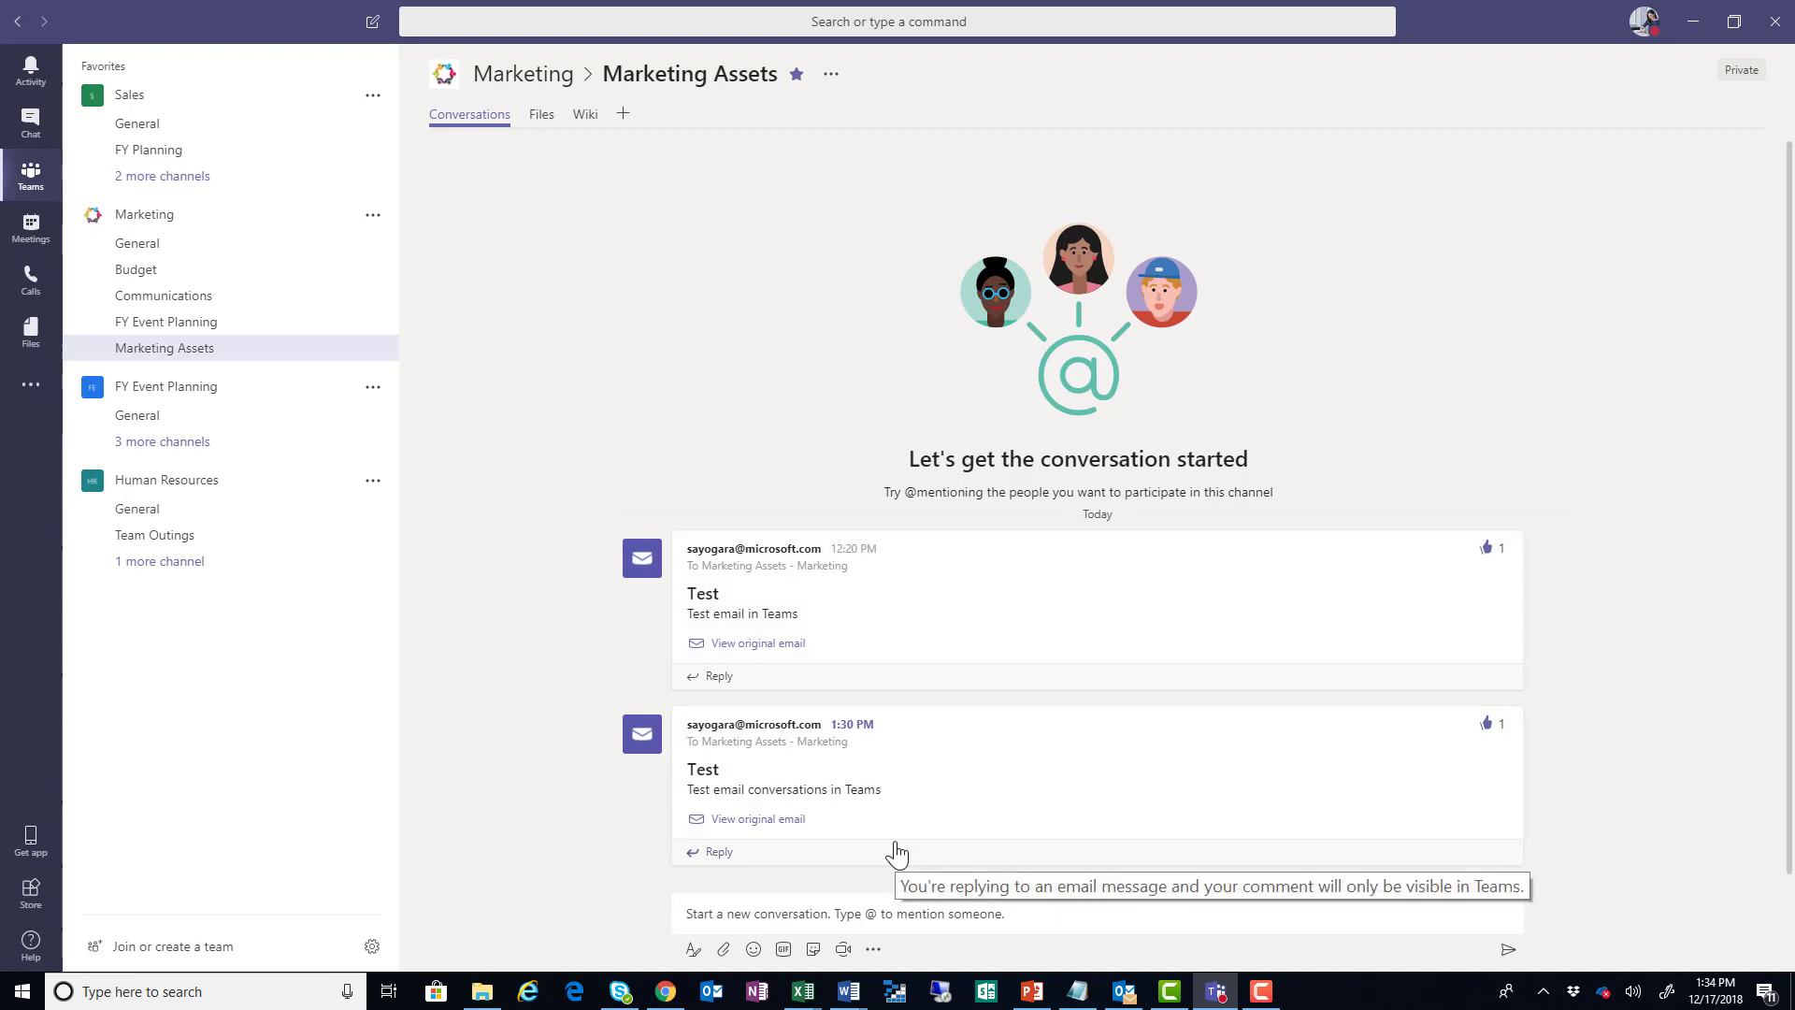
- Look through the emoji, GIF and sticker choices available for a new conversation in the Marketing Assets channel
{"action": "left_click", "coordinate": [754, 949]}
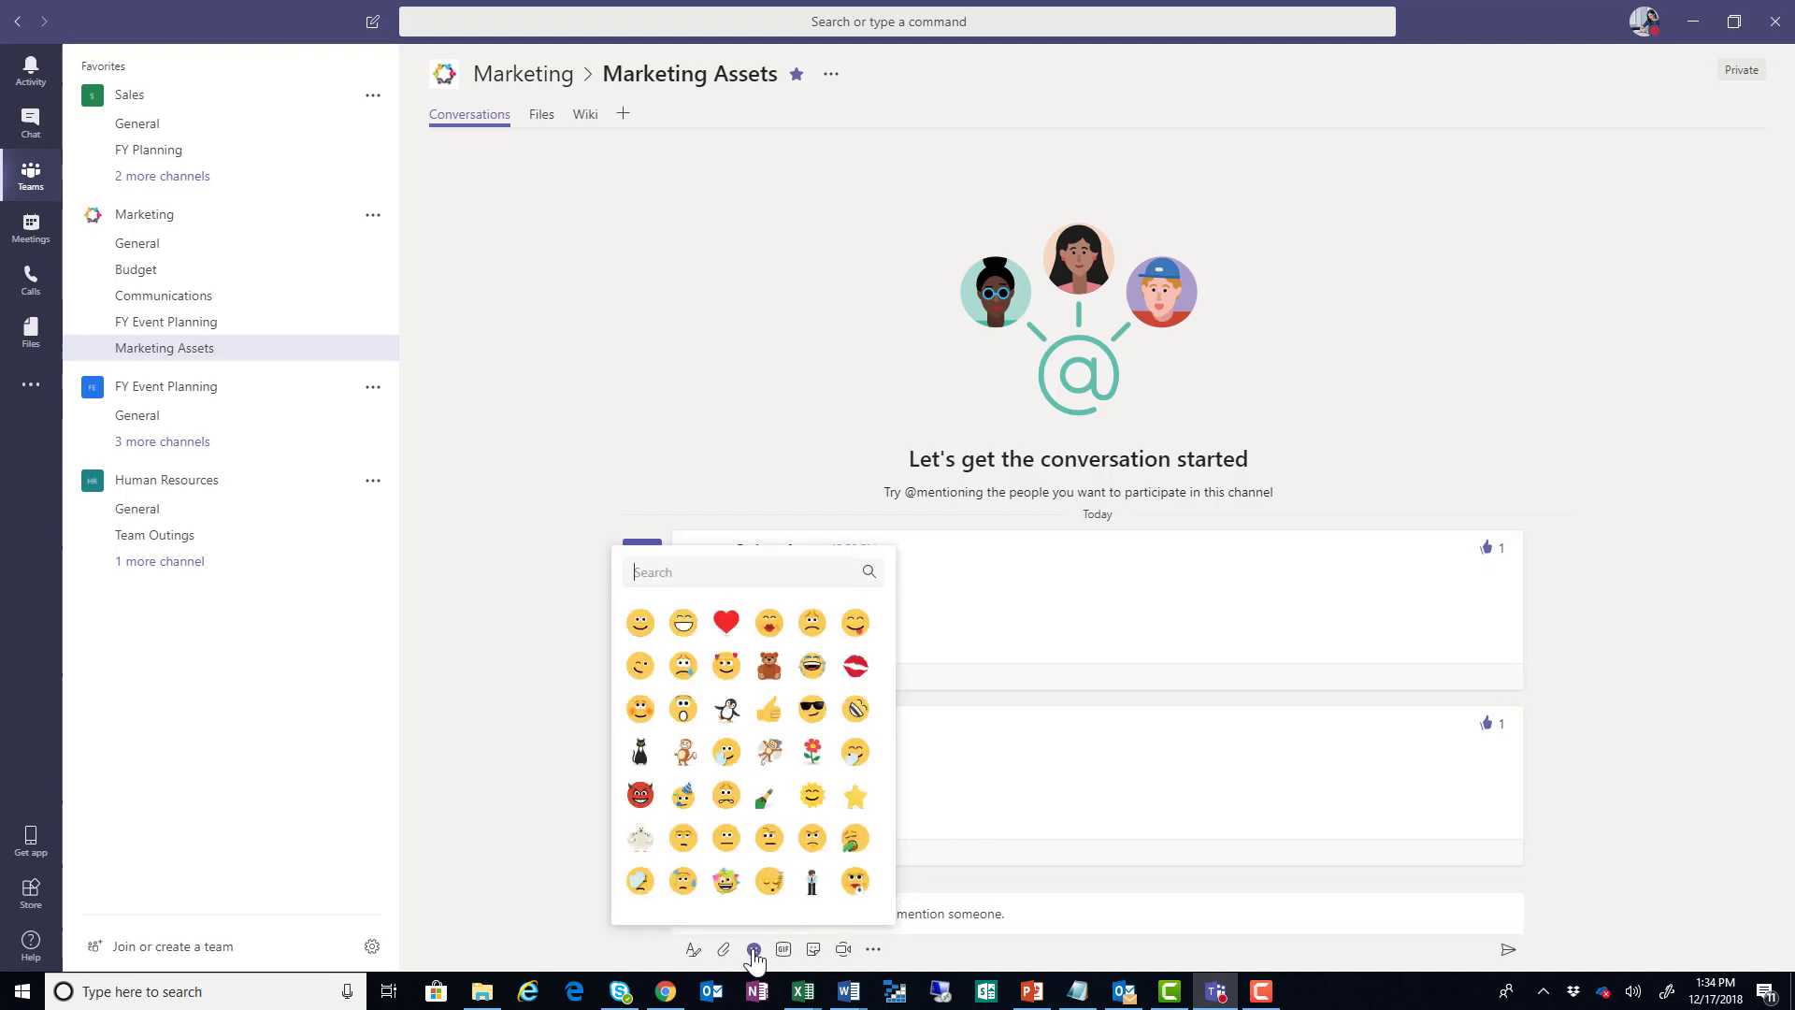
{"action": "left_click", "coordinate": [784, 949]}
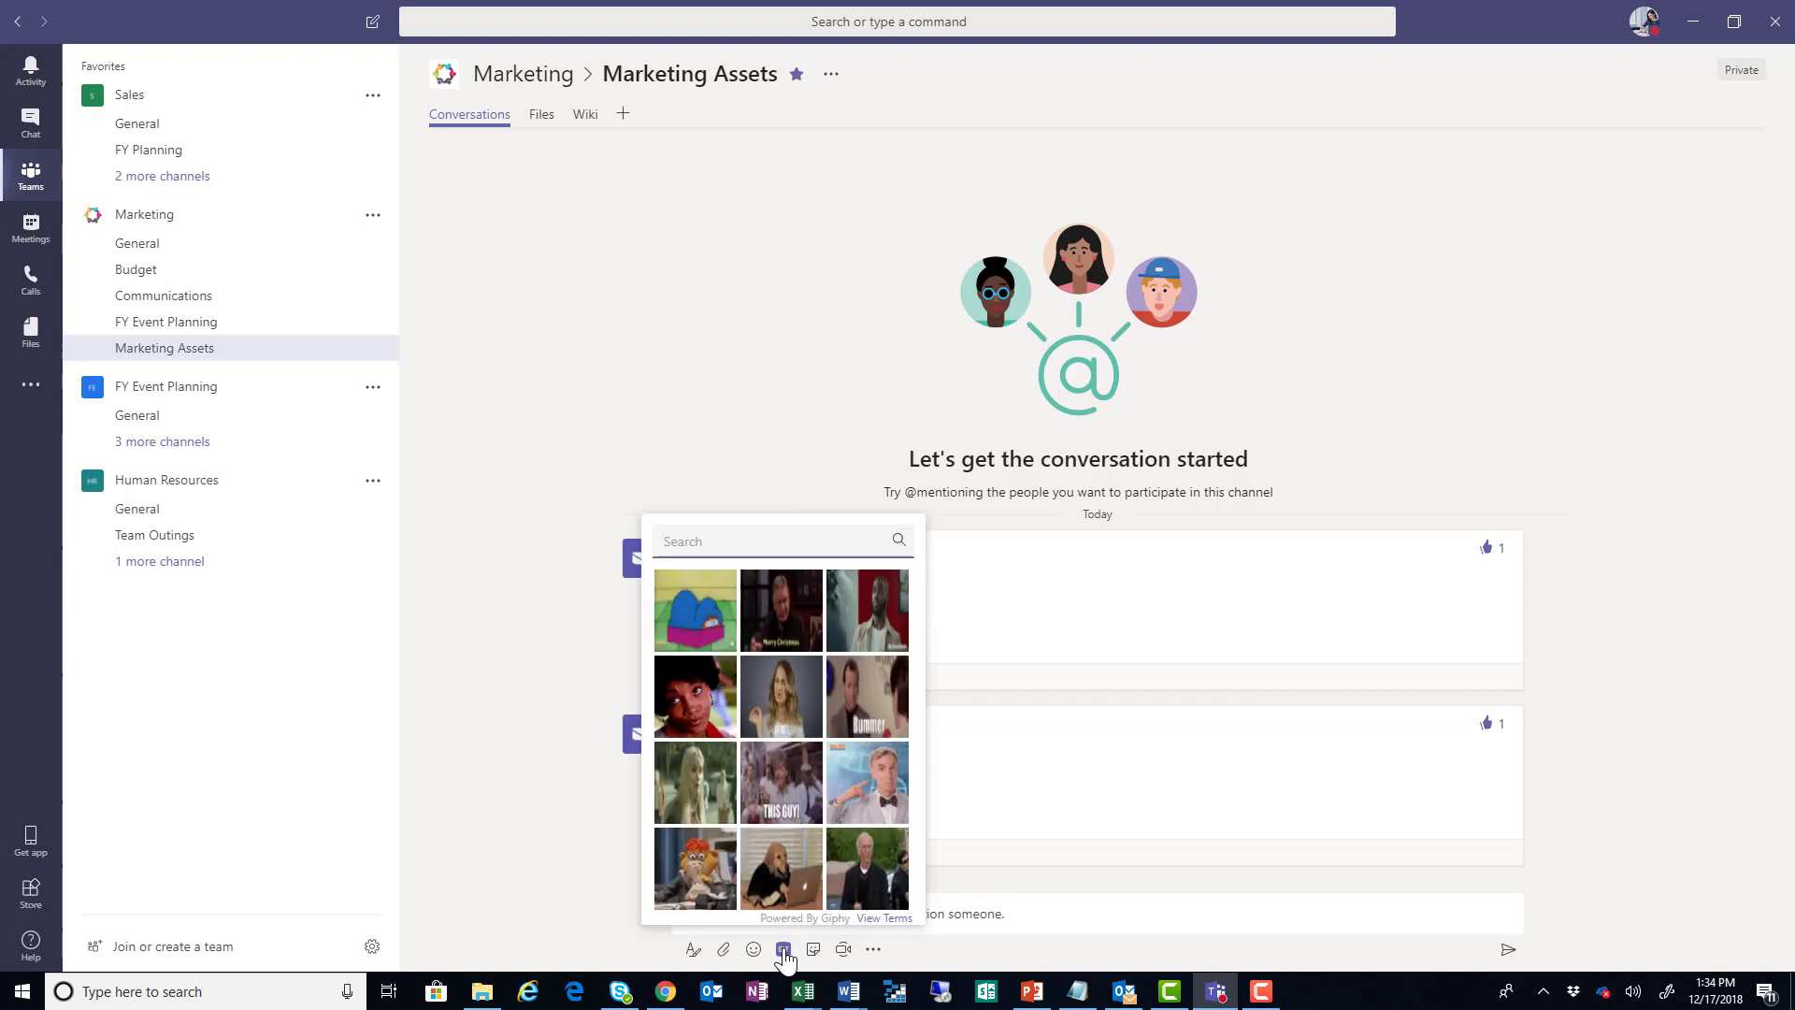
{"action": "left_click", "coordinate": [813, 949]}
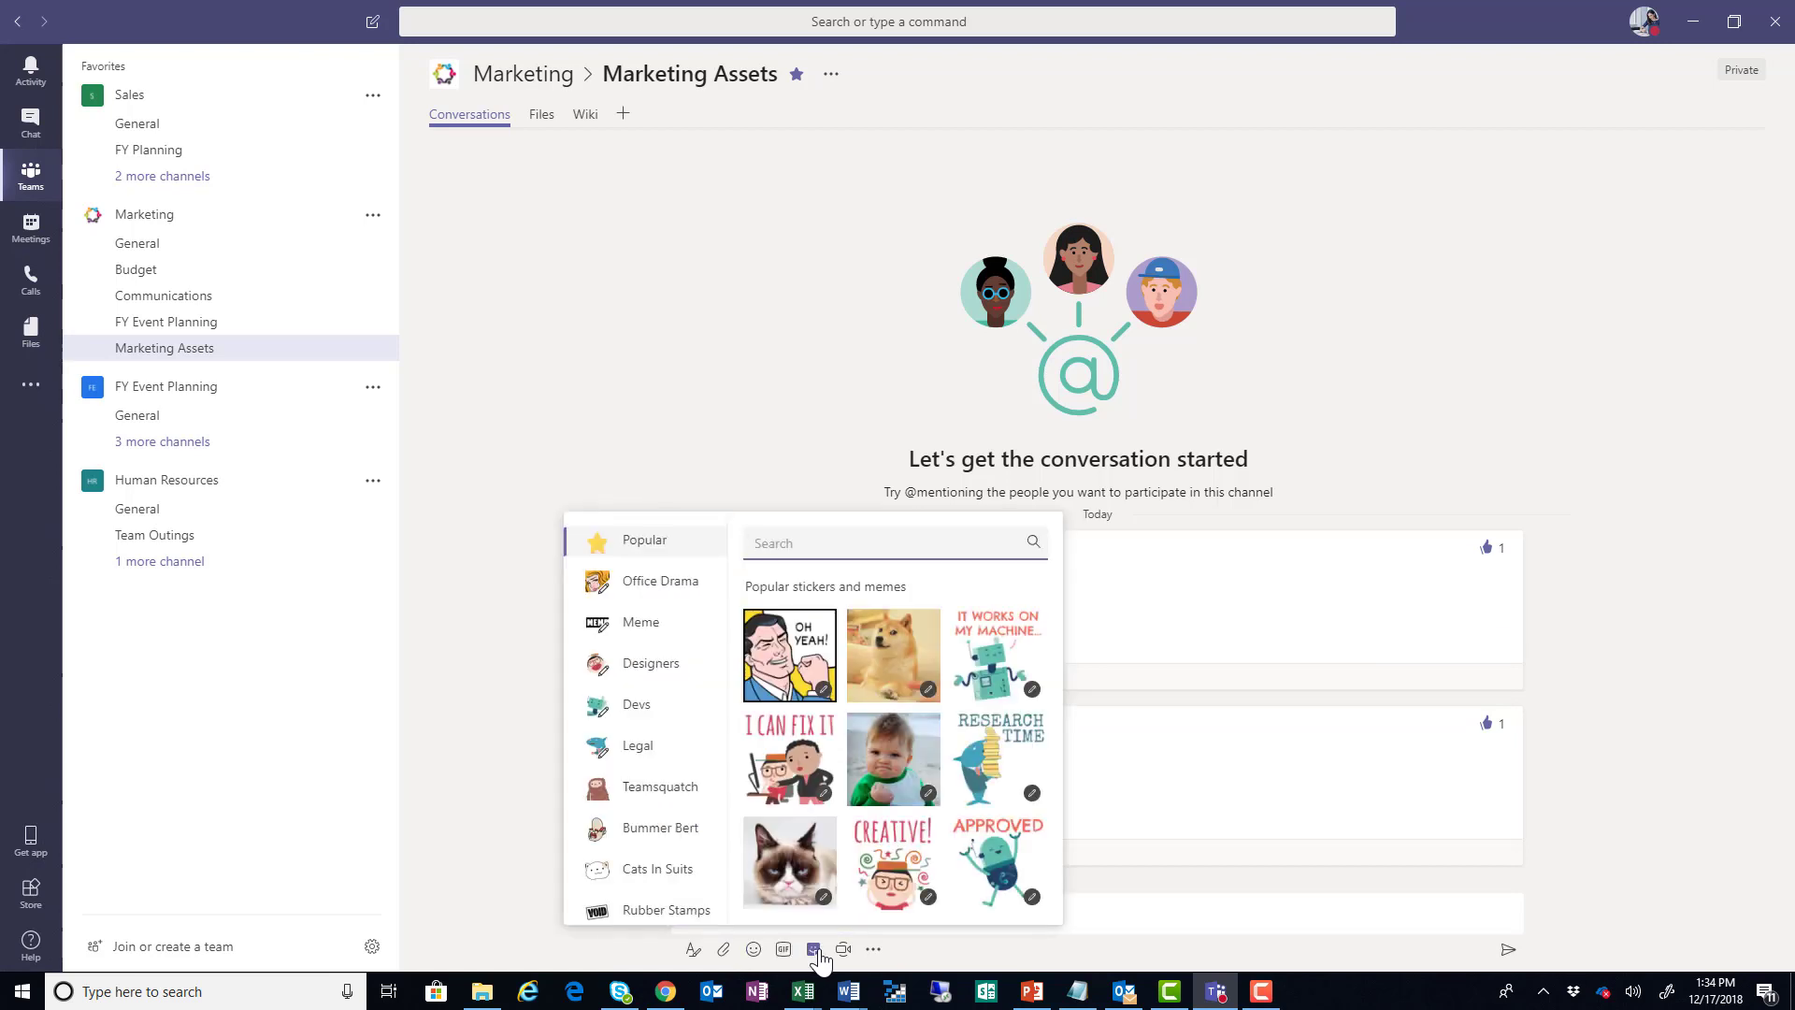
- Try the top caption "hello" on the popular SuccessKid meme, discarding it and closing the sticker picker
{"action": "left_click", "coordinate": [901, 776]}
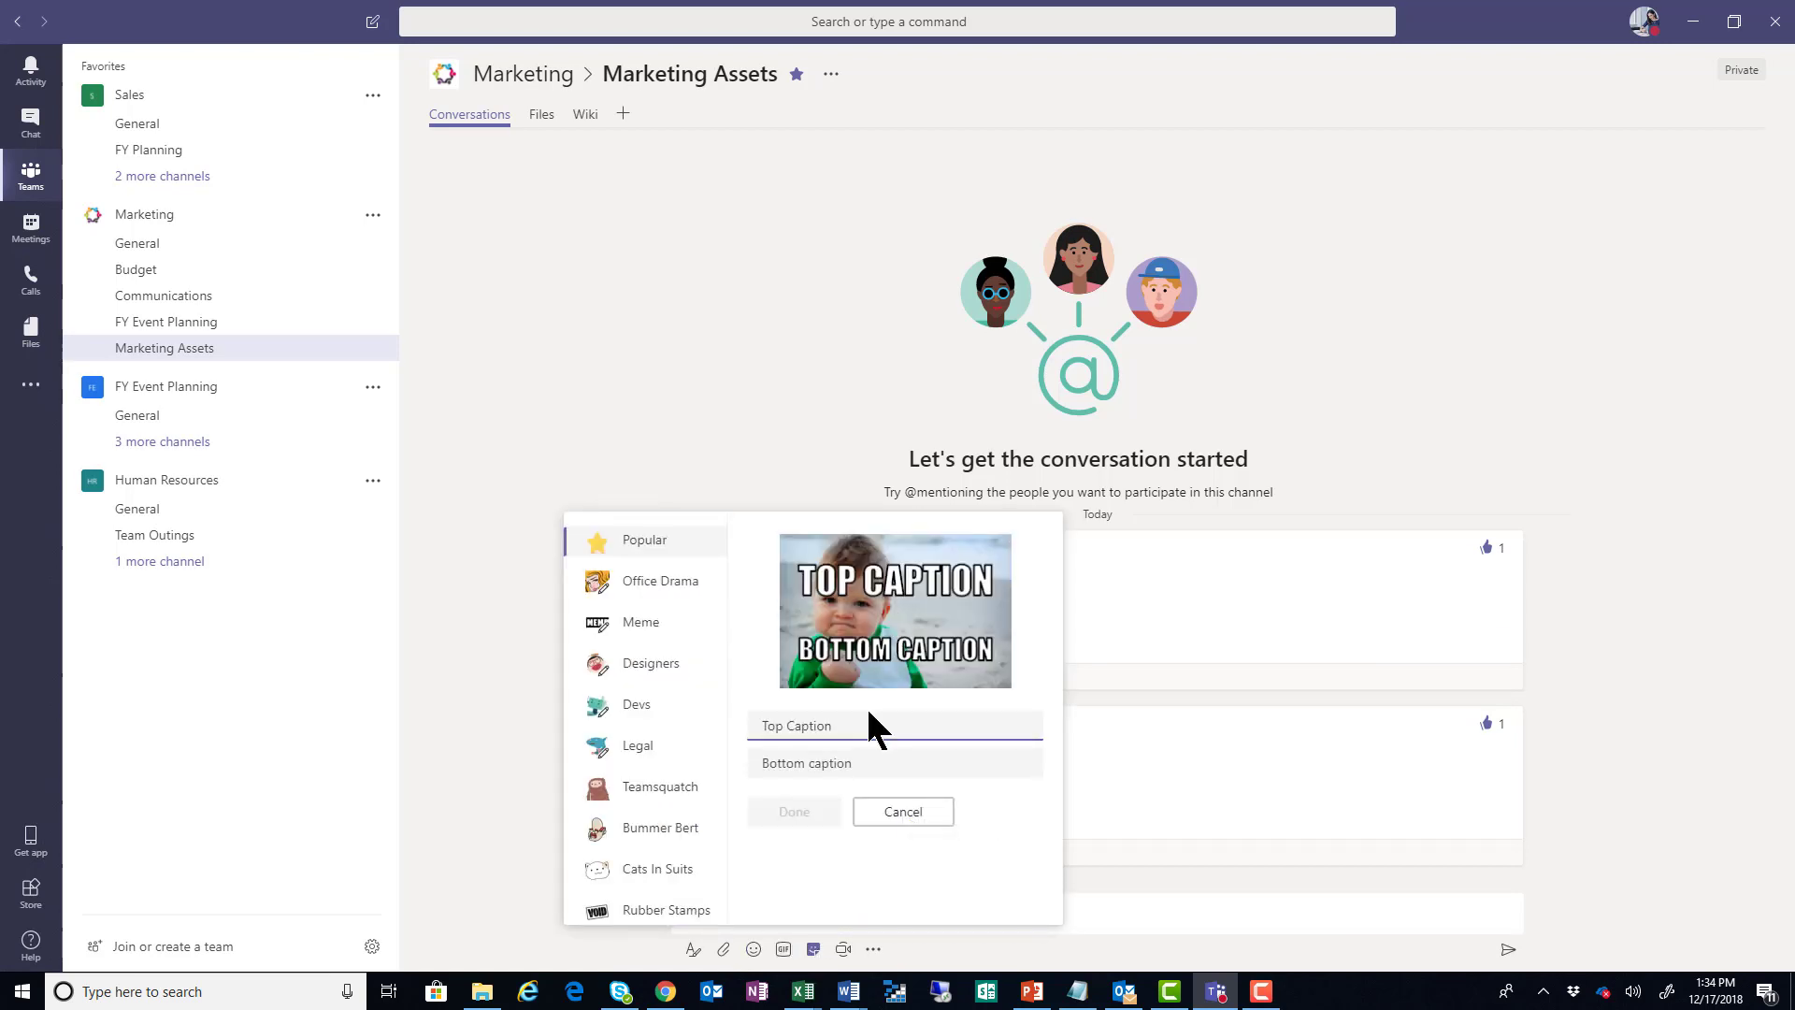
{"action": "type", "text": "hello"}
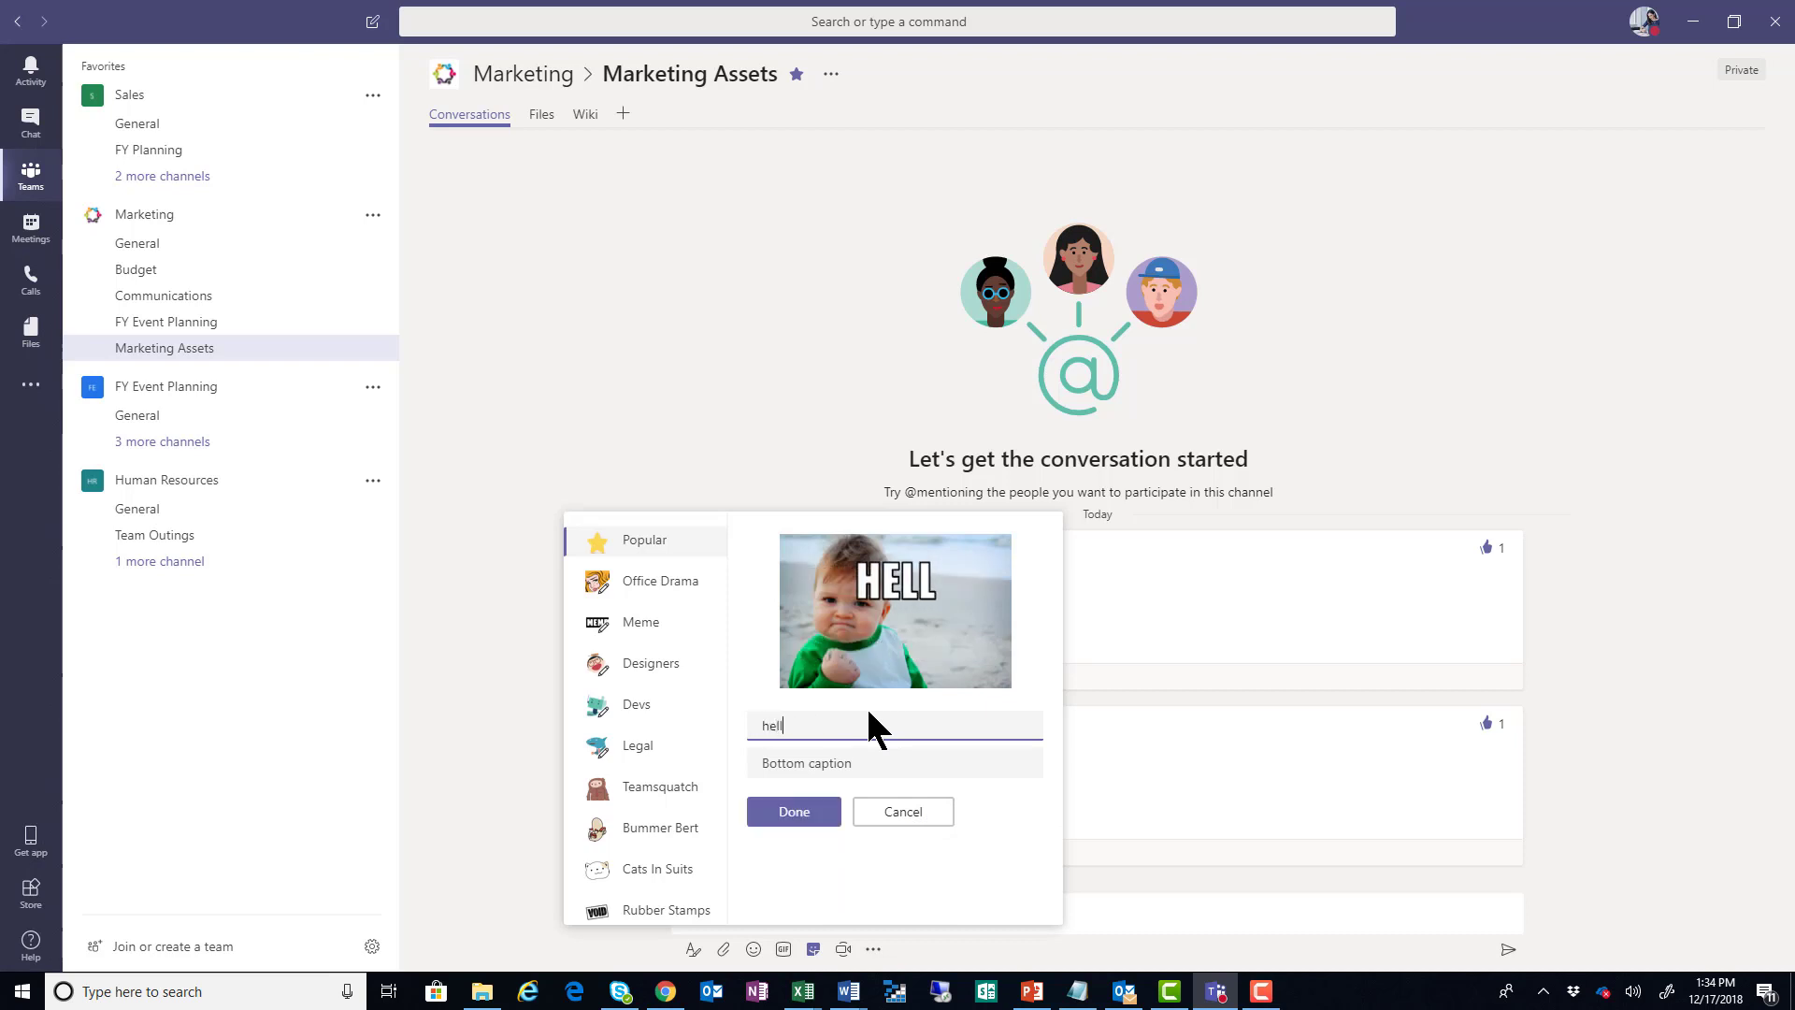
{"action": "left_click", "coordinate": [902, 825]}
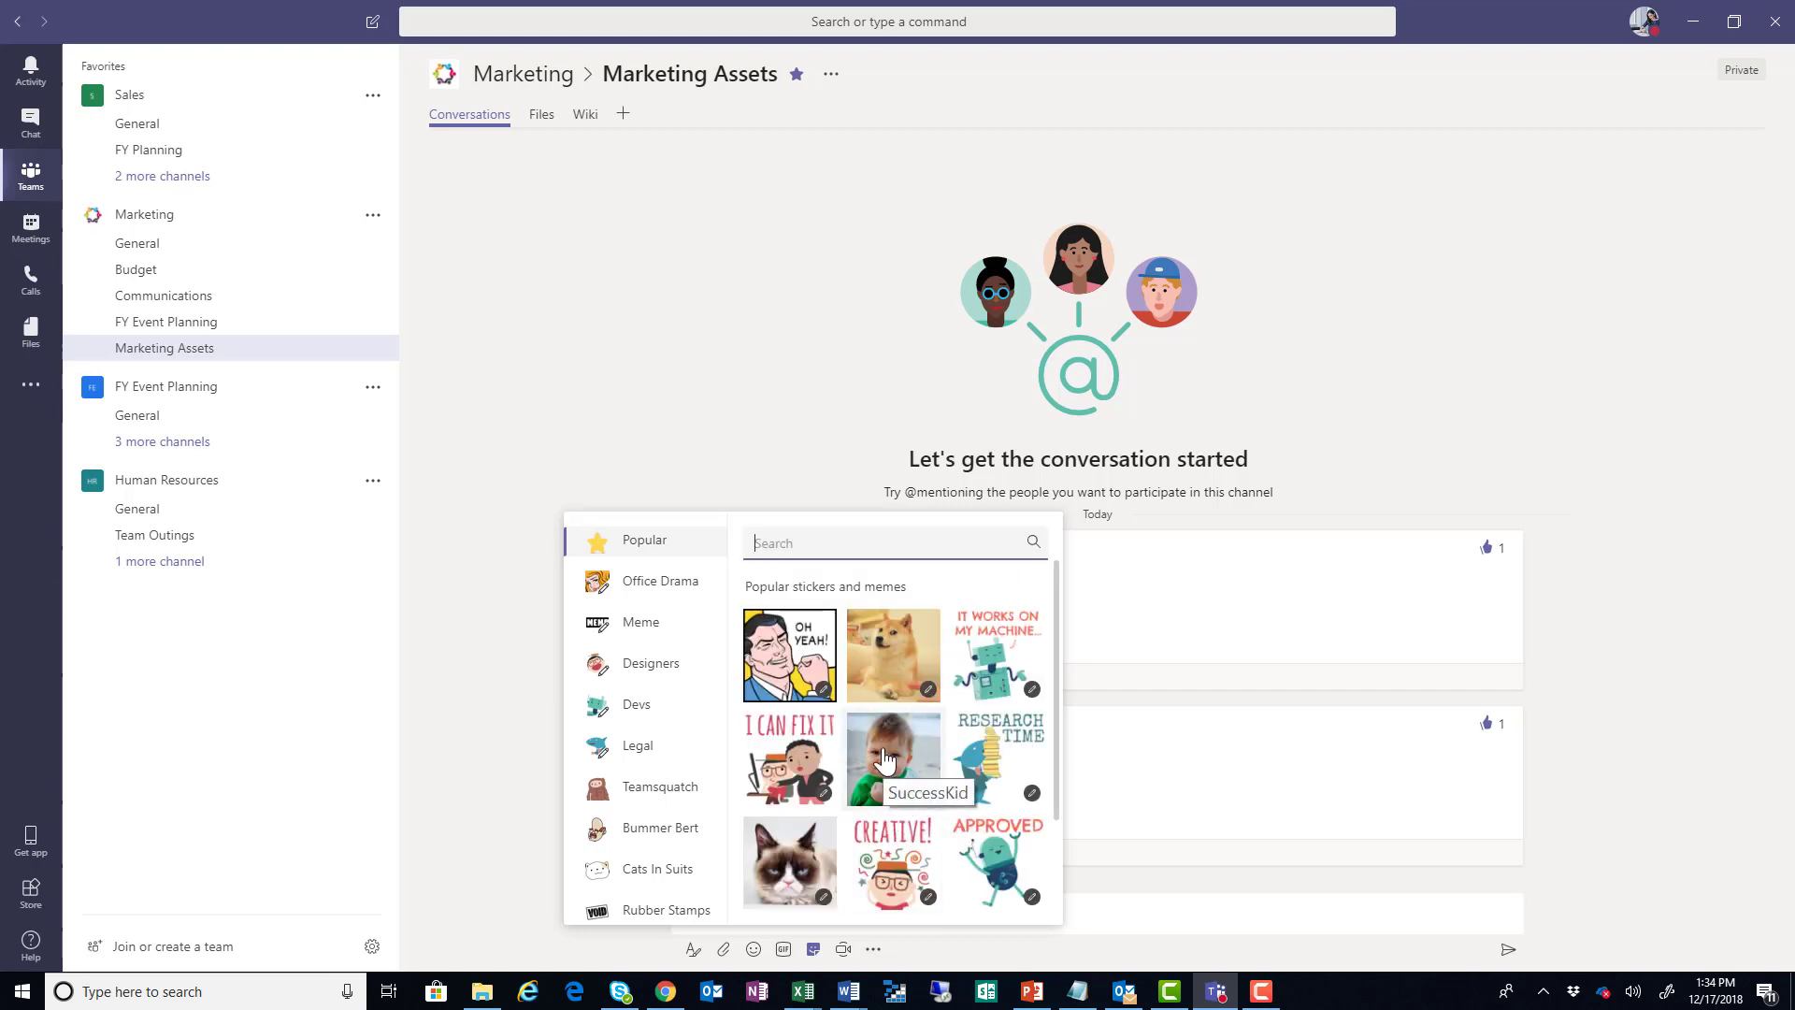
{"action": "left_click", "coordinate": [1522, 791]}
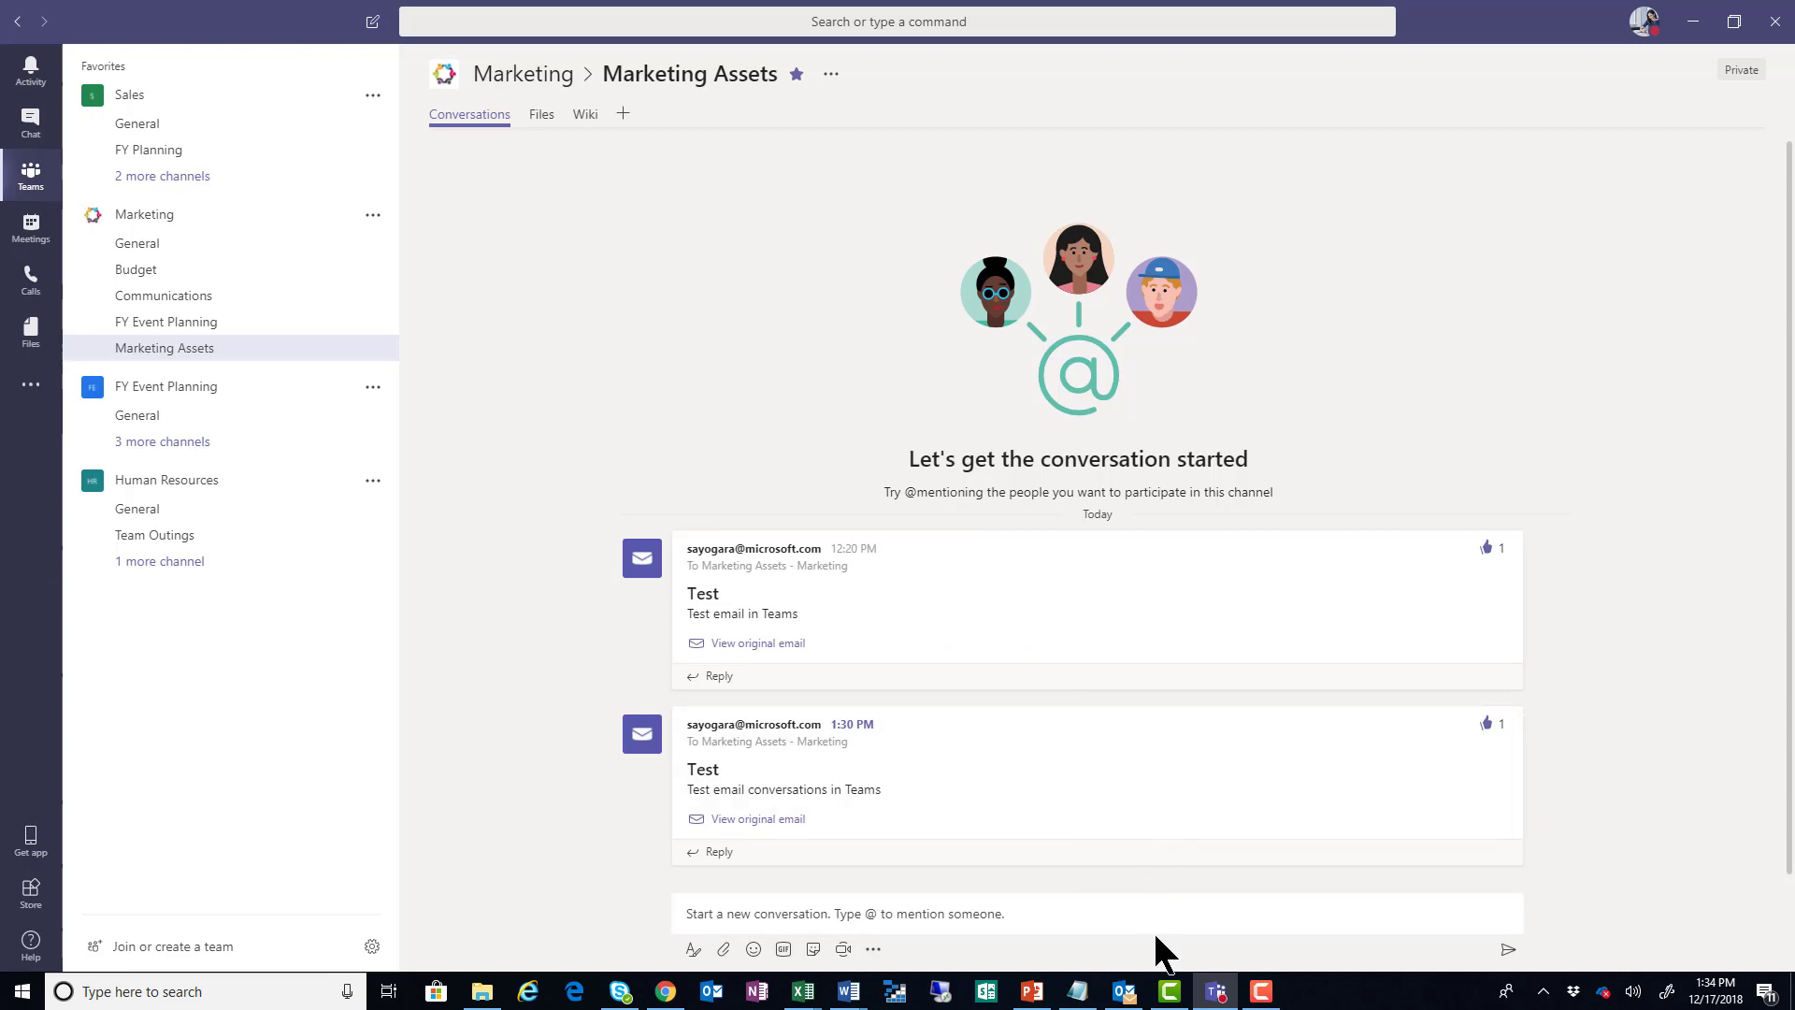
- Switch to Teams Tips and Tricks.pptx in PowerPoint and present it from slide 11 through to the "Design your house of teams" slide
{"action": "left_click", "coordinate": [1031, 992]}
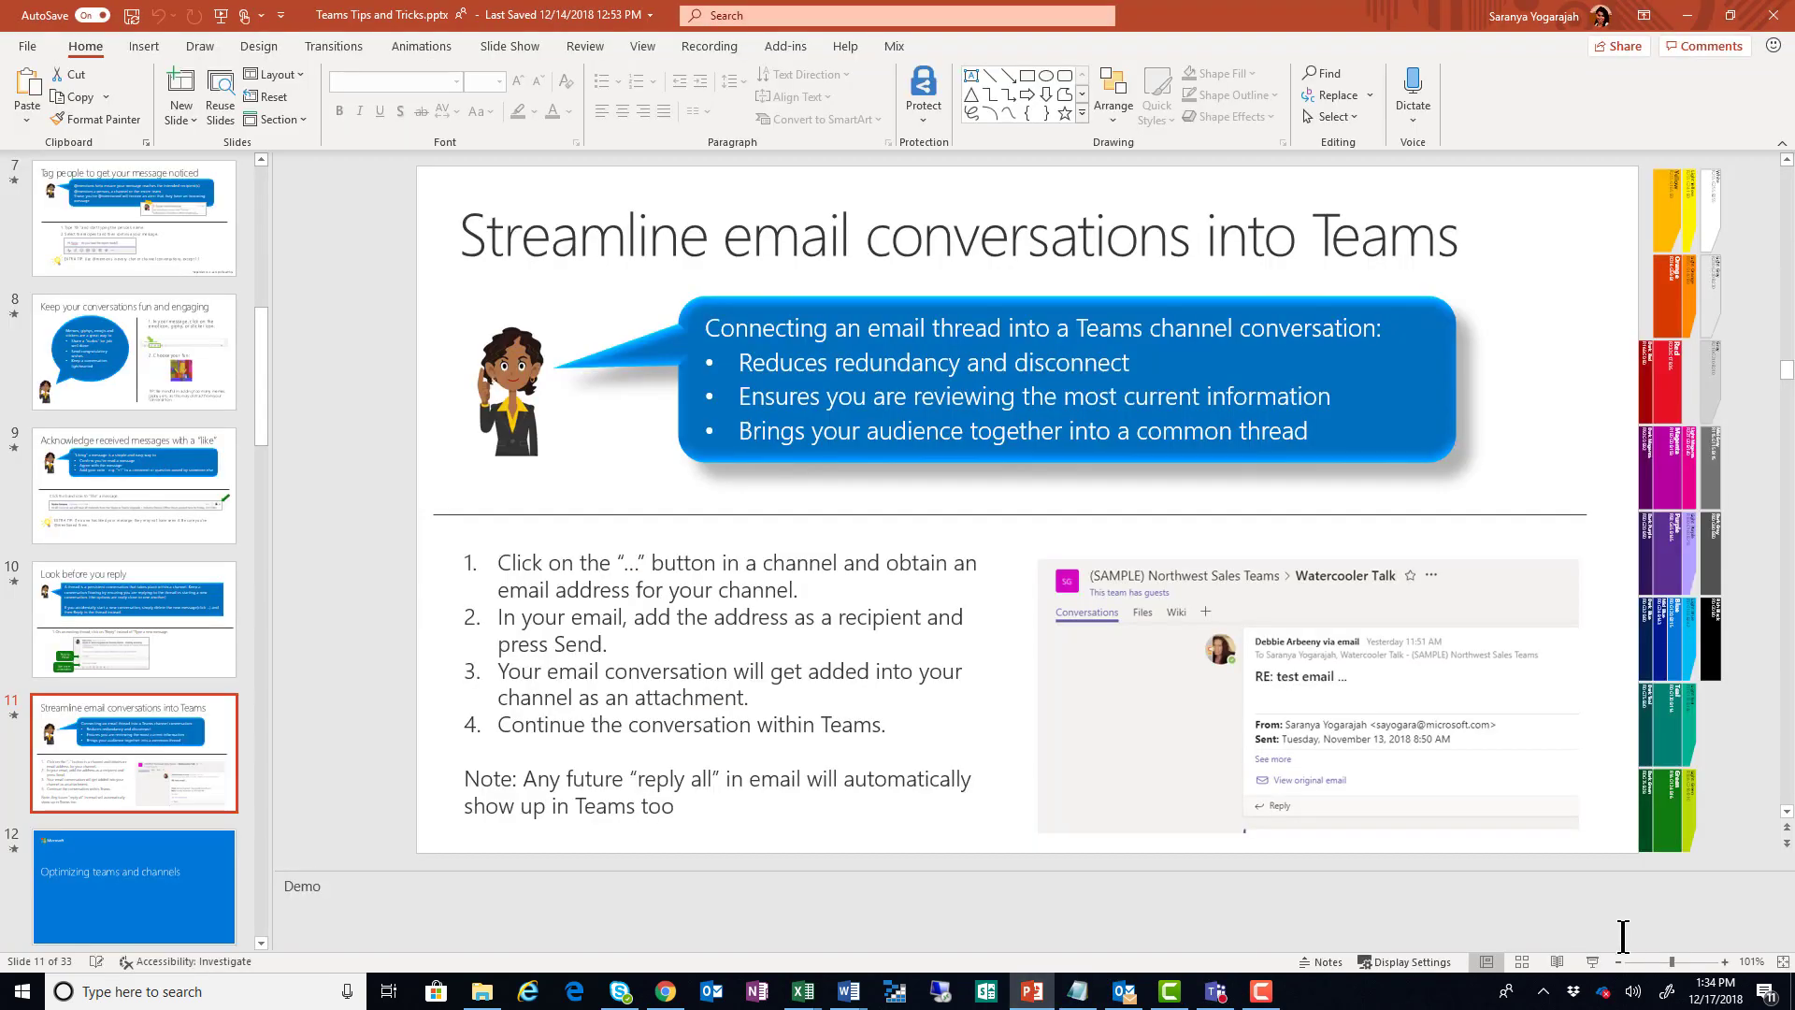
{"action": "left_click", "coordinate": [1592, 961]}
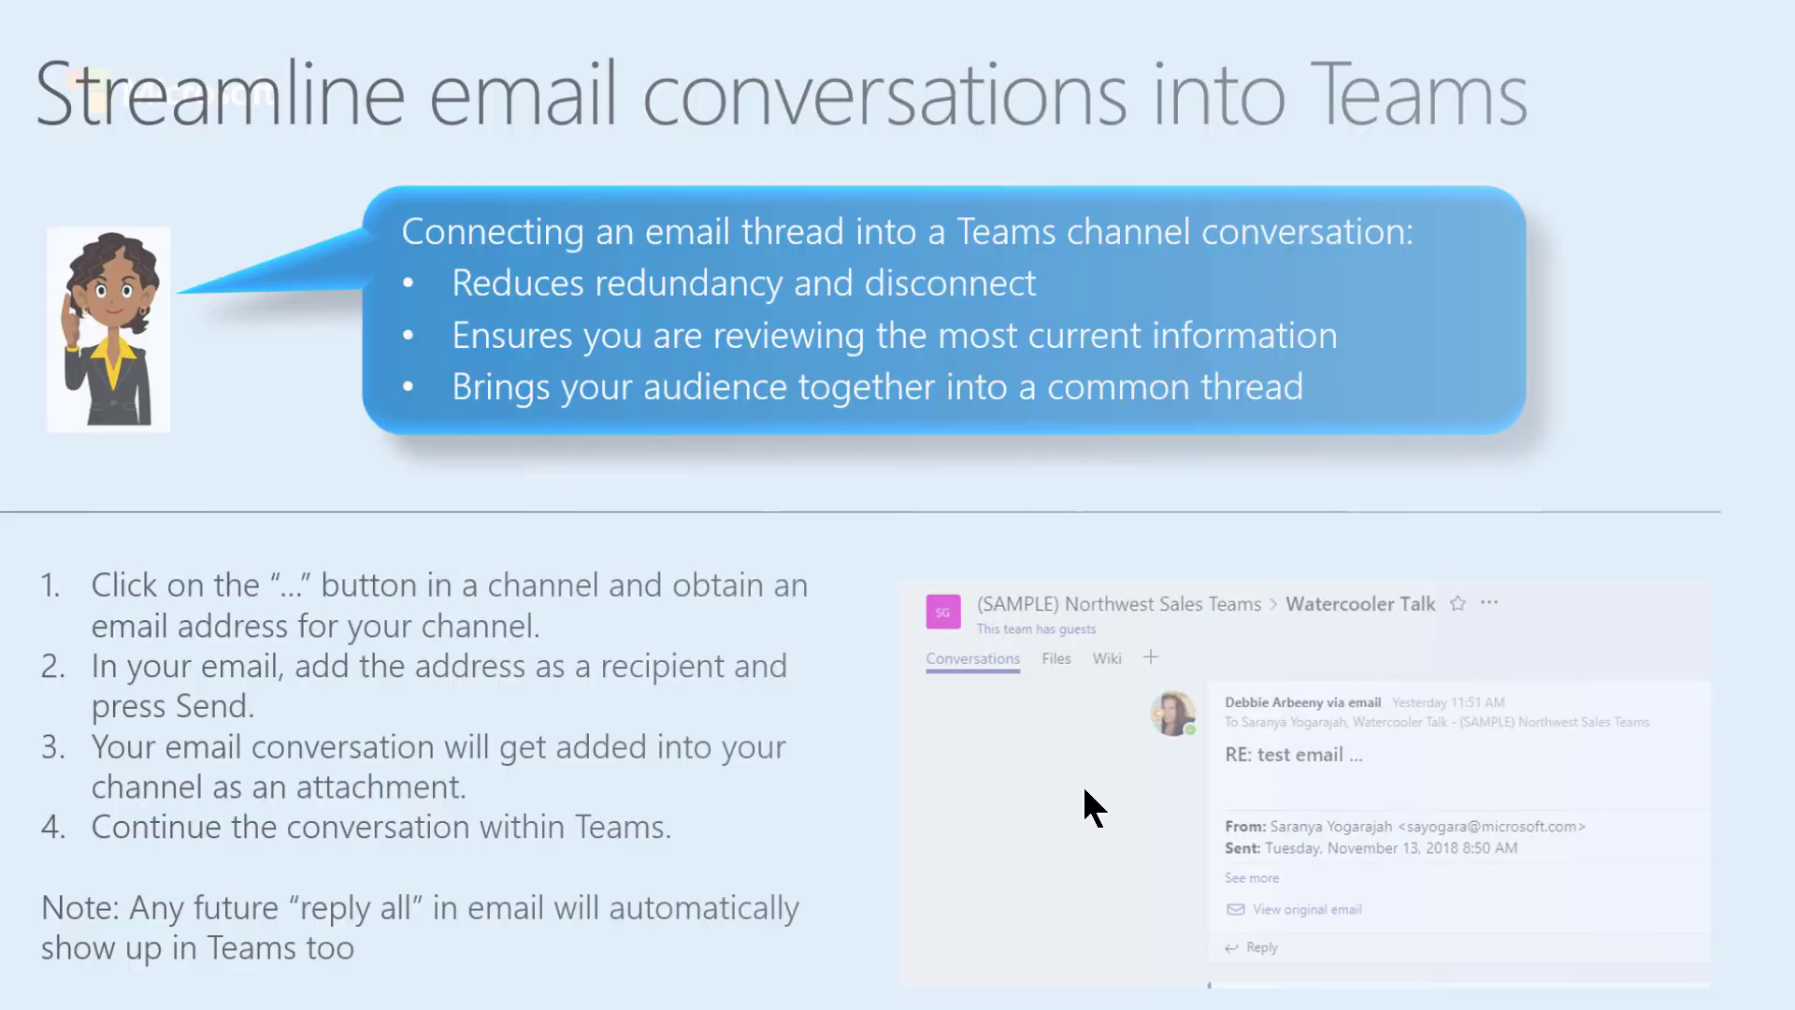
{"action": "left_click", "coordinate": [1085, 790]}
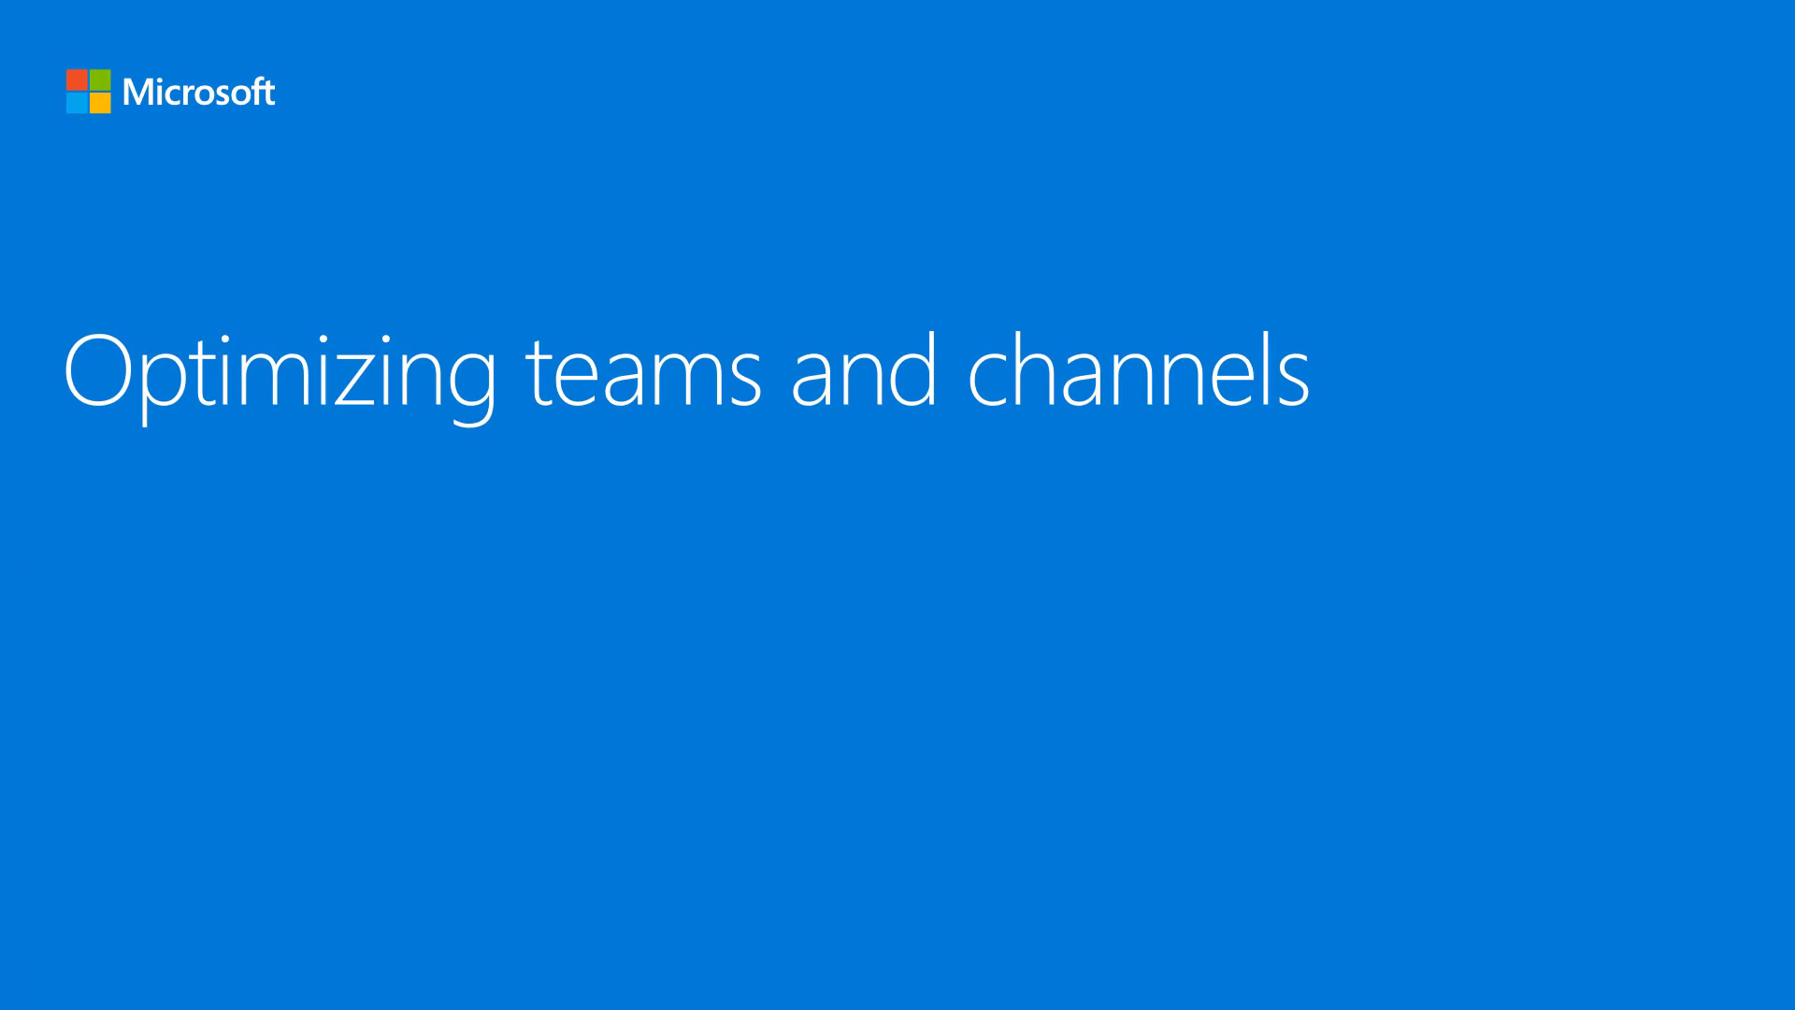
{"action": "left_click", "coordinate": [443, 733]}
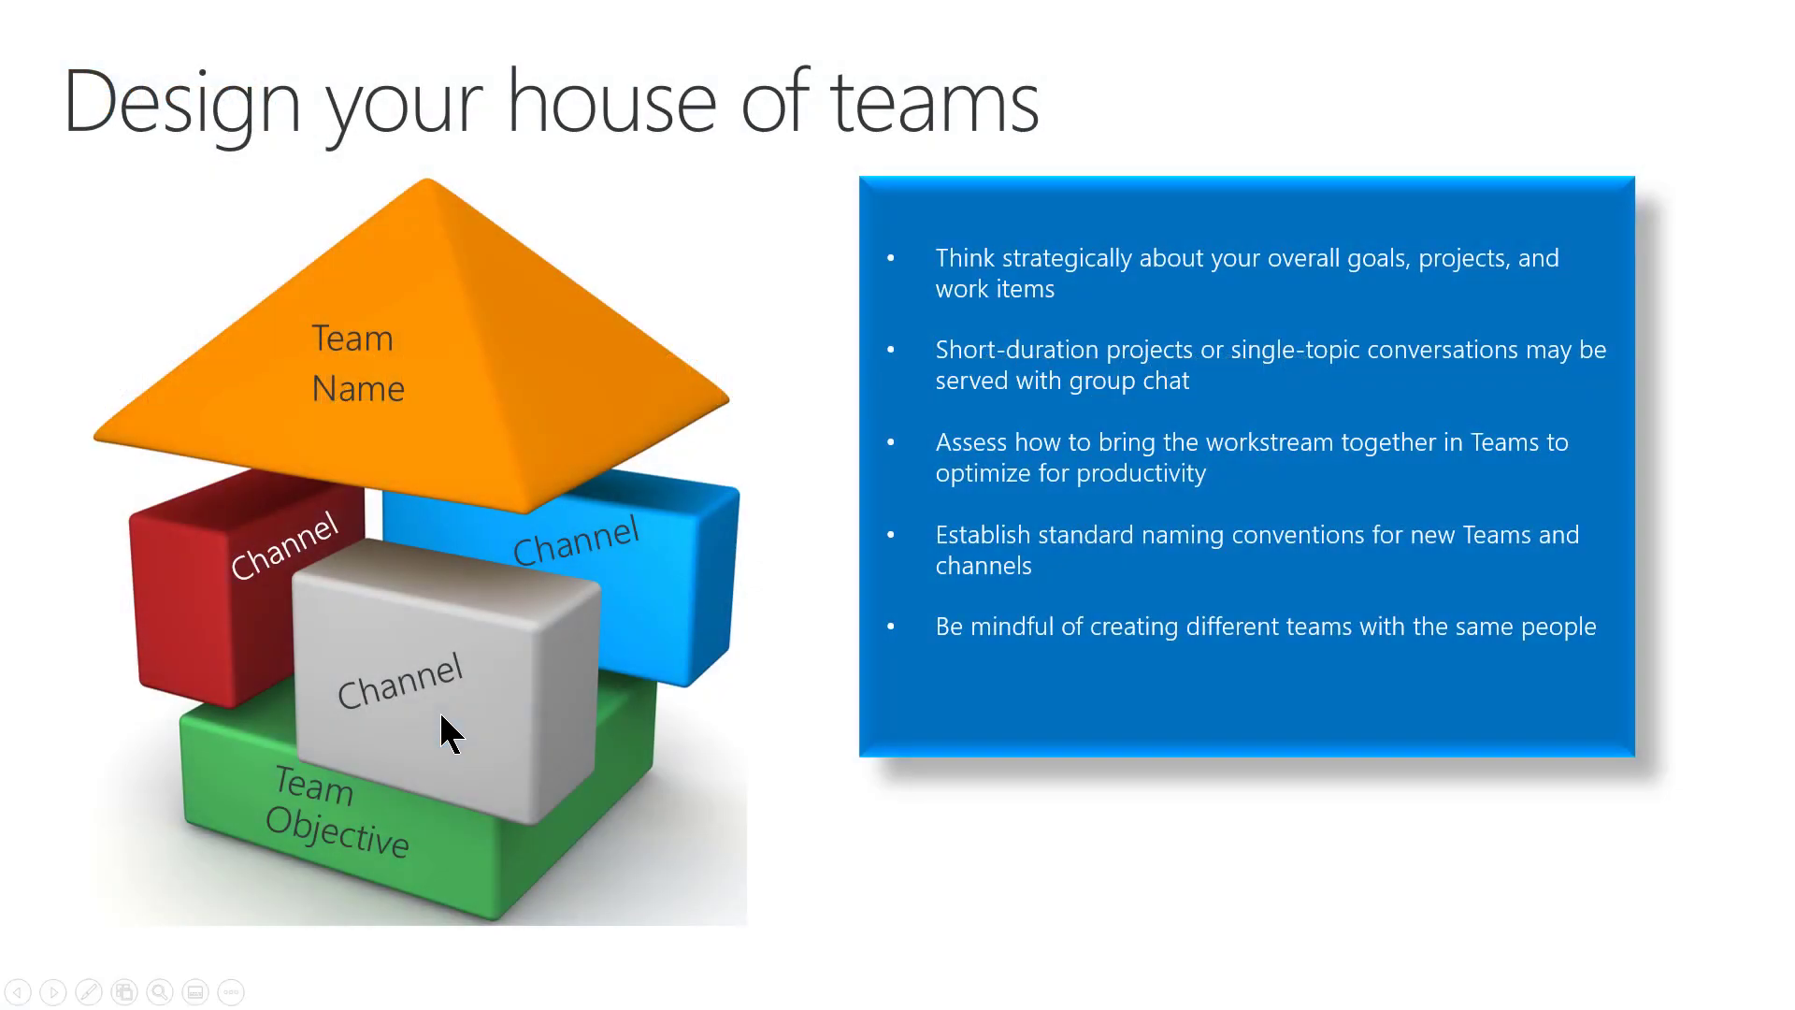